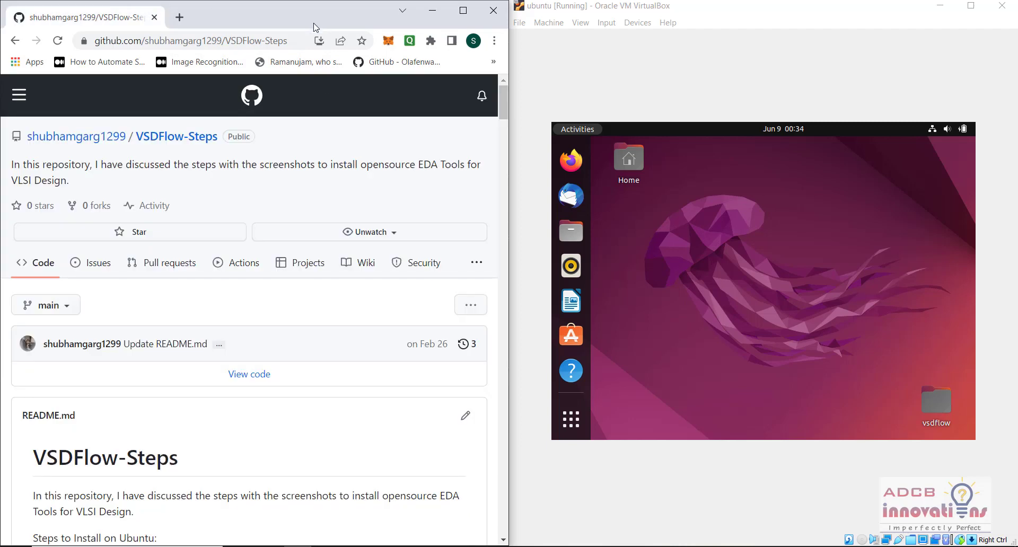
Open a Terminal window in the Ubuntu virtual machine, following the first installation step of the VSDFlow-Steps README
scroll(506, 117, down, 8)
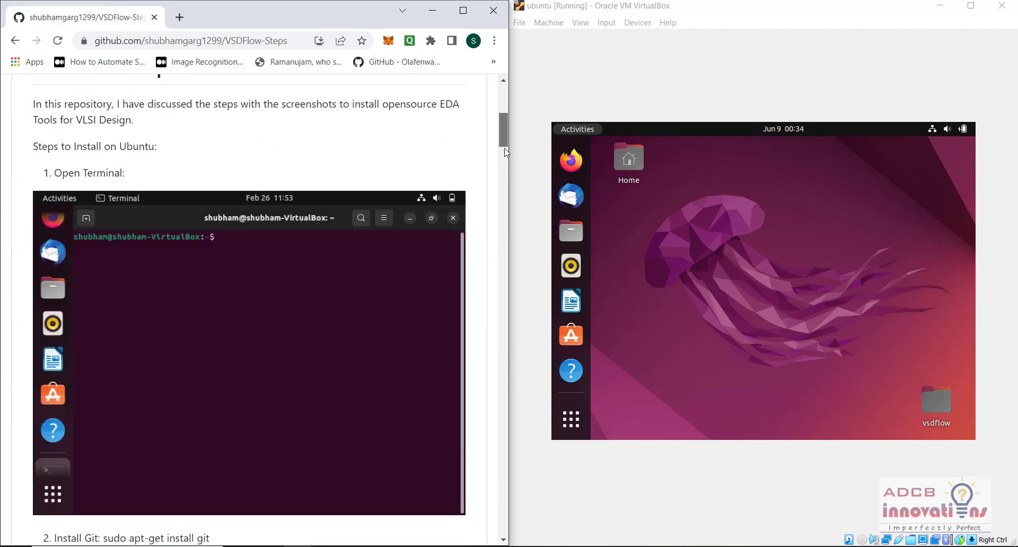
click(725, 304)
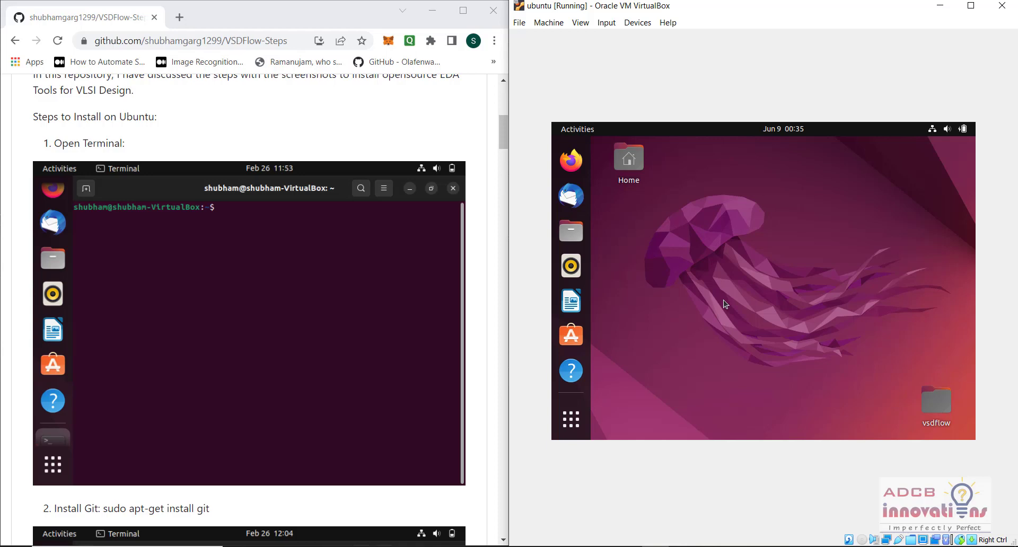
click(576, 419)
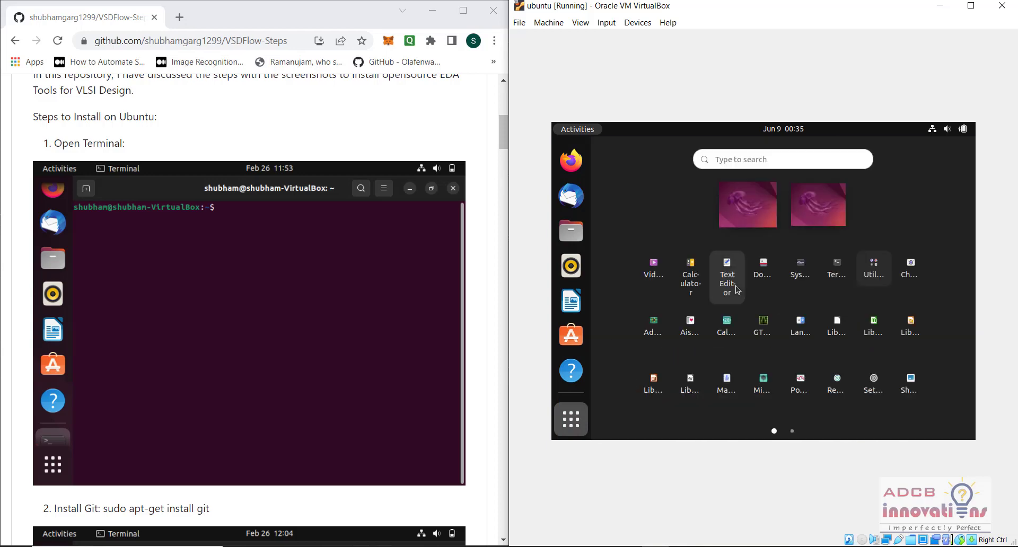
click(784, 157)
text(termin)
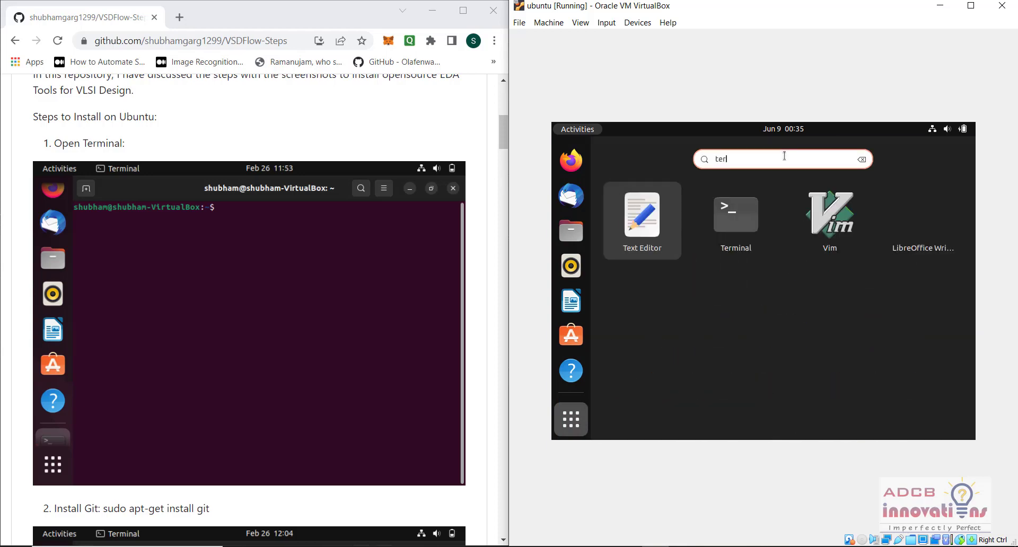
click(785, 225)
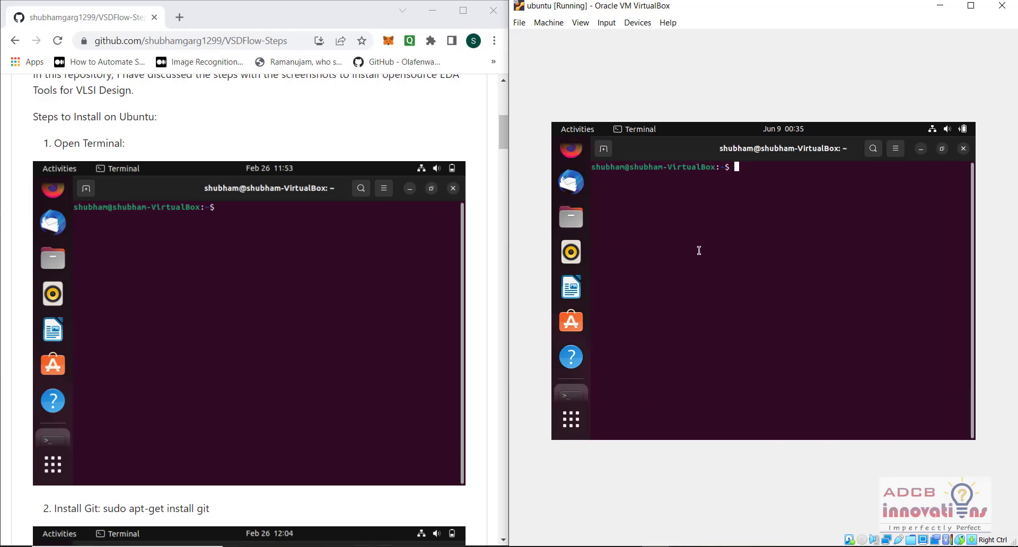
Review the README's terminal step and find the instruction for installing Git
click(505, 129)
scroll(501, 129, down, 1)
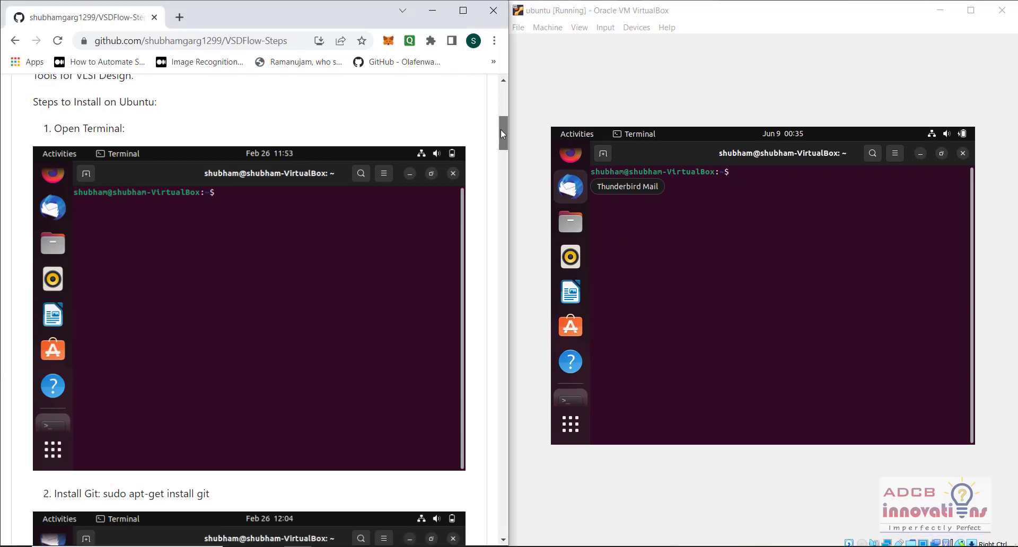
scroll(500, 134, down, 1)
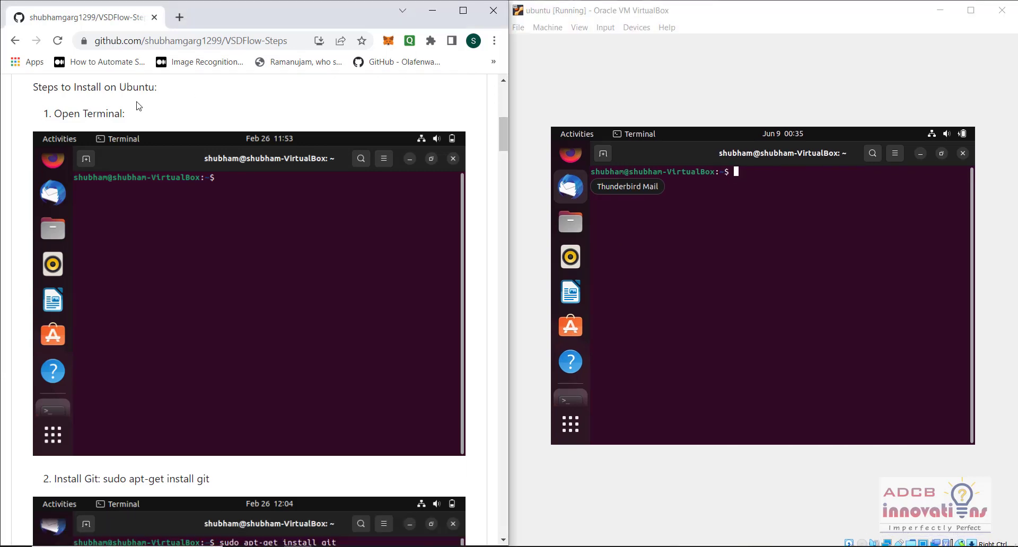
drag(56, 112, 136, 118)
click(139, 118)
drag(502, 140, 502, 165)
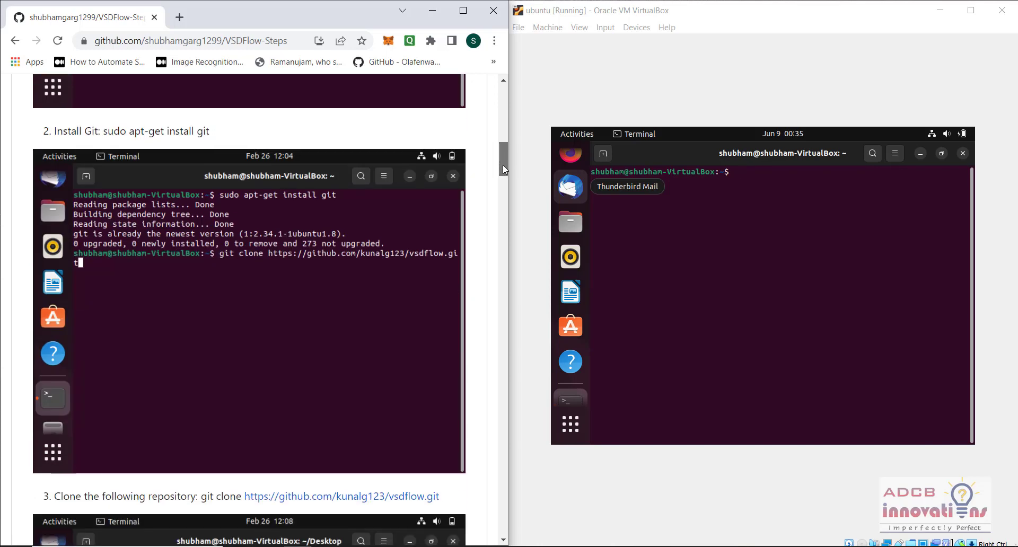
Try to copy the Git installation command from the README and paste it into the Ubuntu terminal
drag(210, 132, 103, 132)
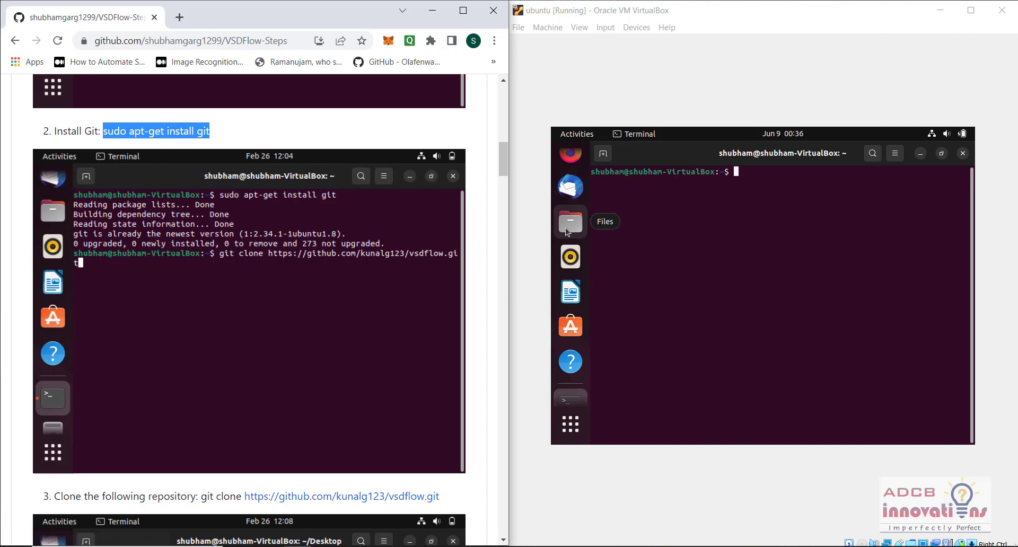
click(612, 226)
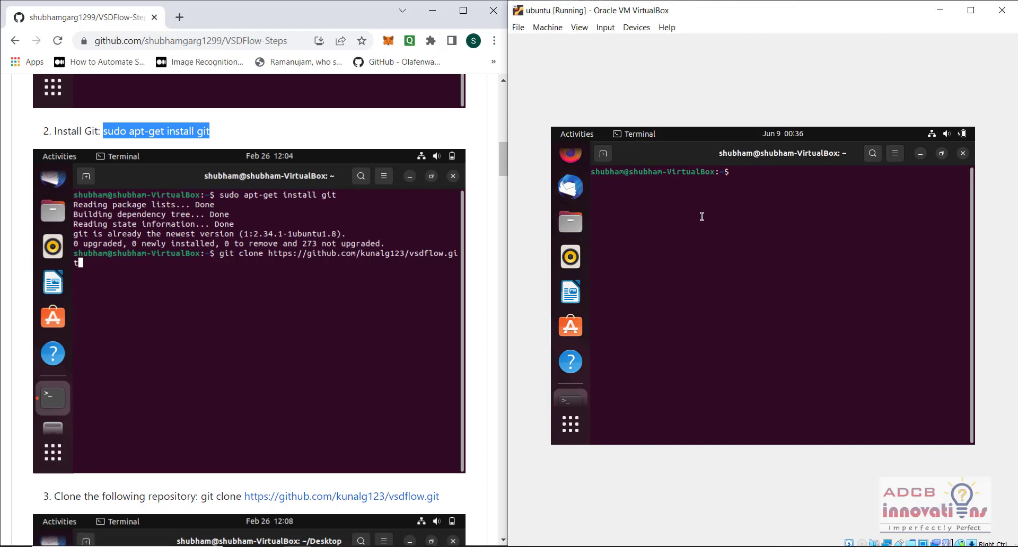
click(183, 132)
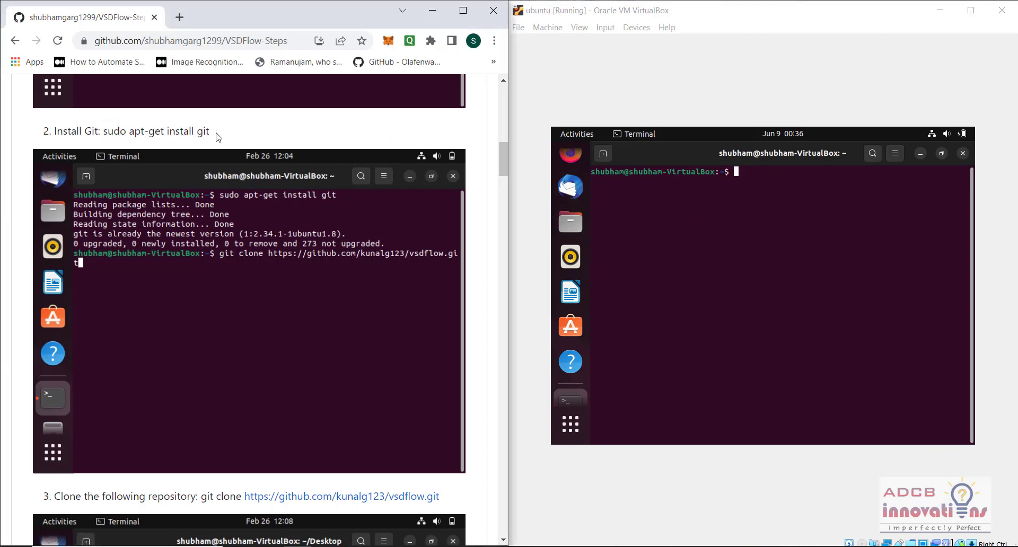
drag(211, 132, 105, 130)
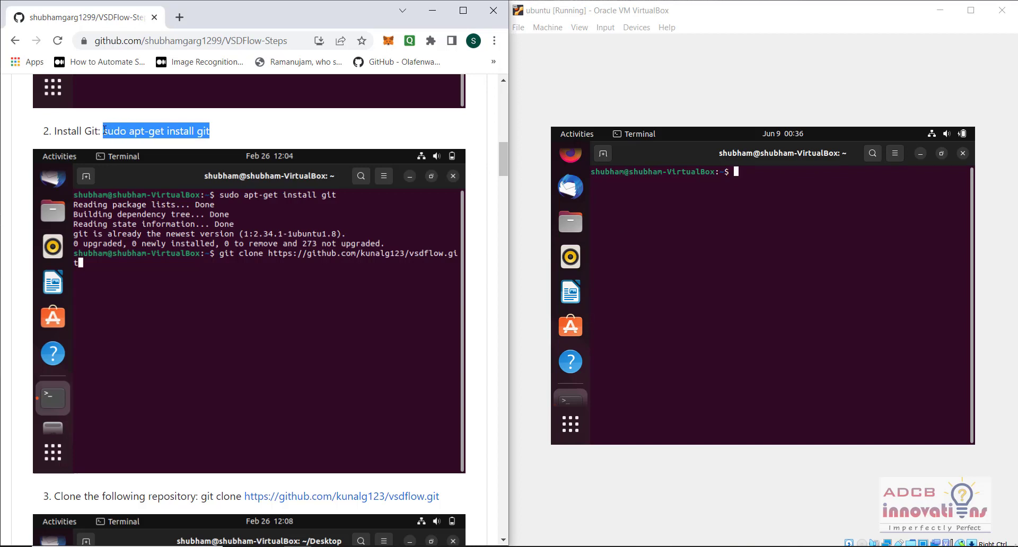
click(794, 176)
right_click(794, 189)
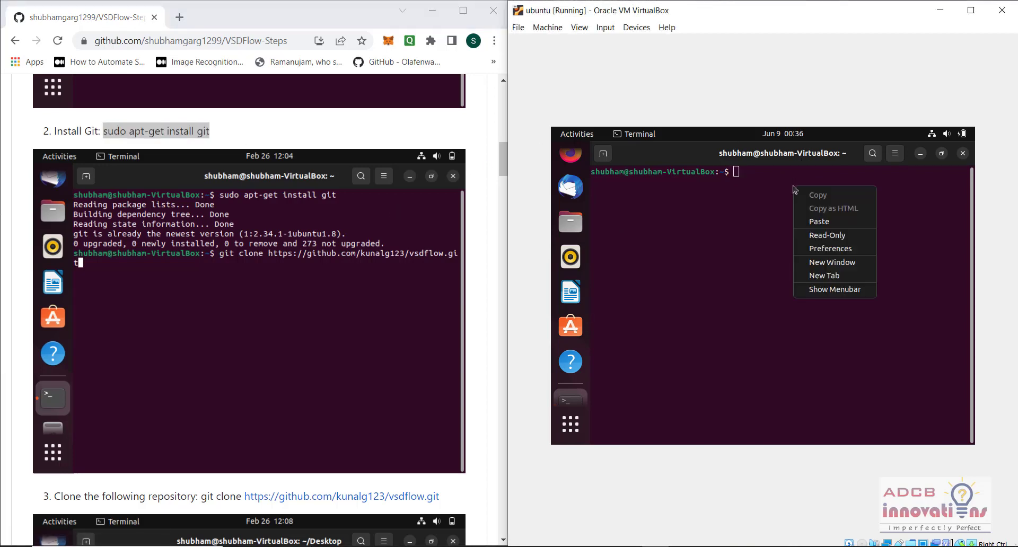
click(813, 223)
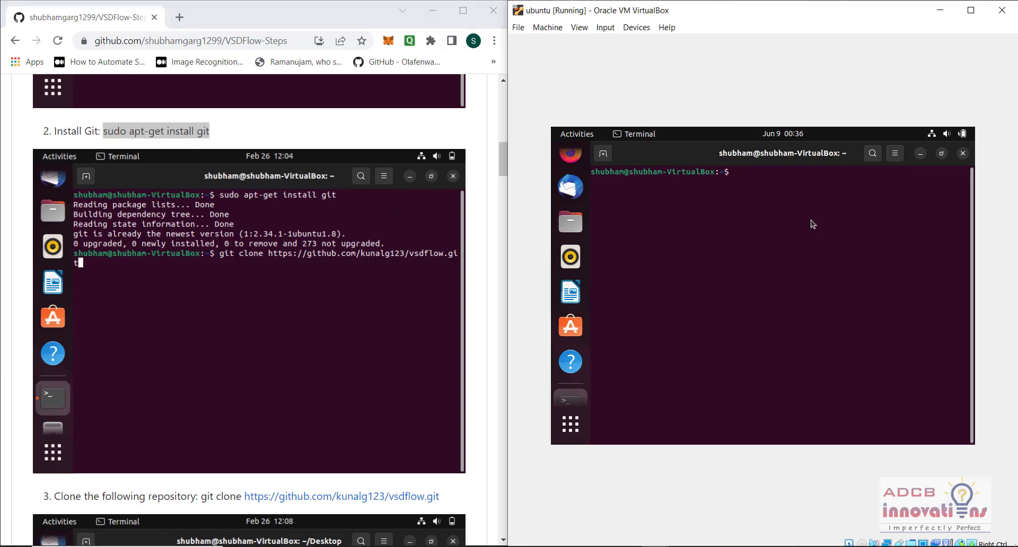
right_click(813, 223)
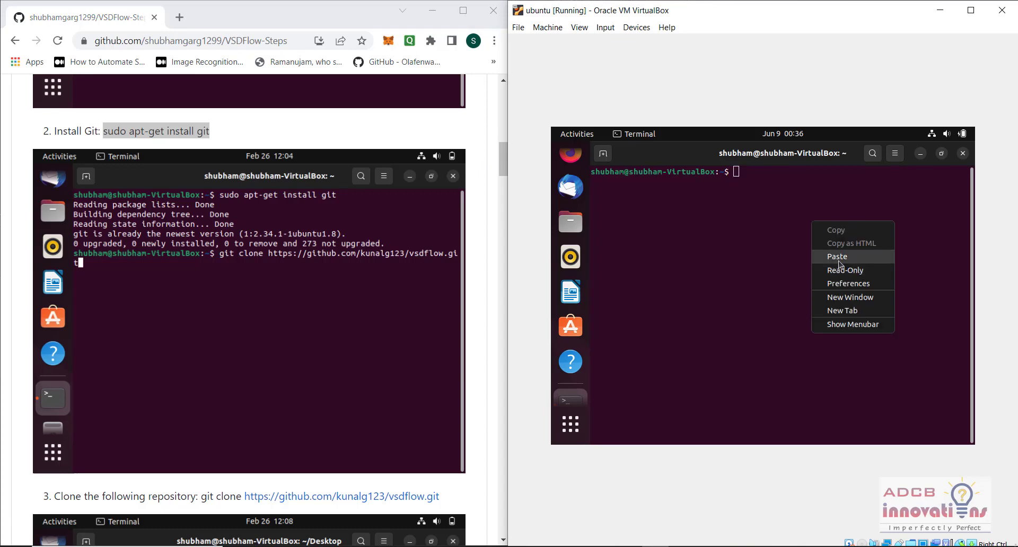
click(726, 214)
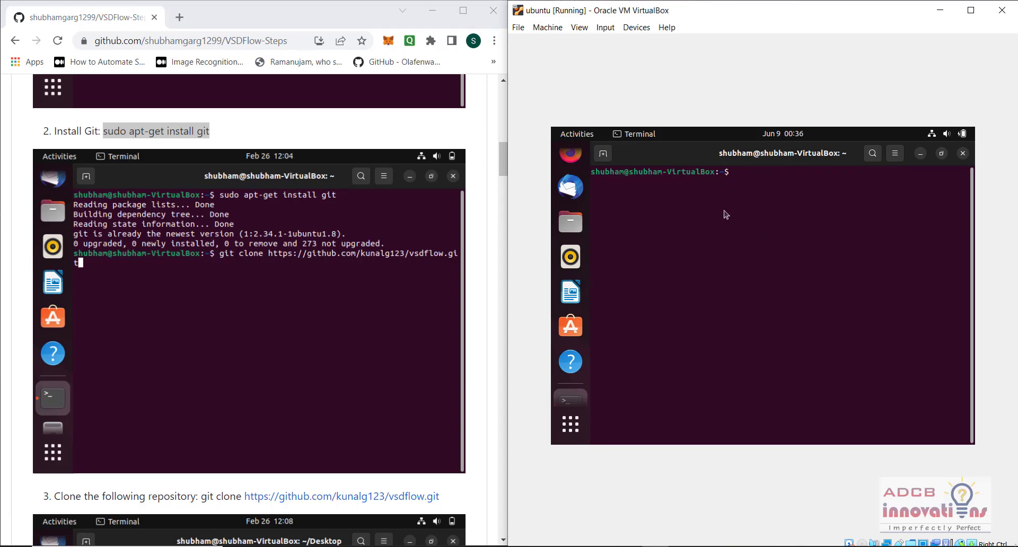
Run "sudo apt-get install git" in the Ubuntu terminal and authenticate with the sudo password
text(sudo)
text( apt)
text(-get)
text( install gi)
text(t)
key(Return)
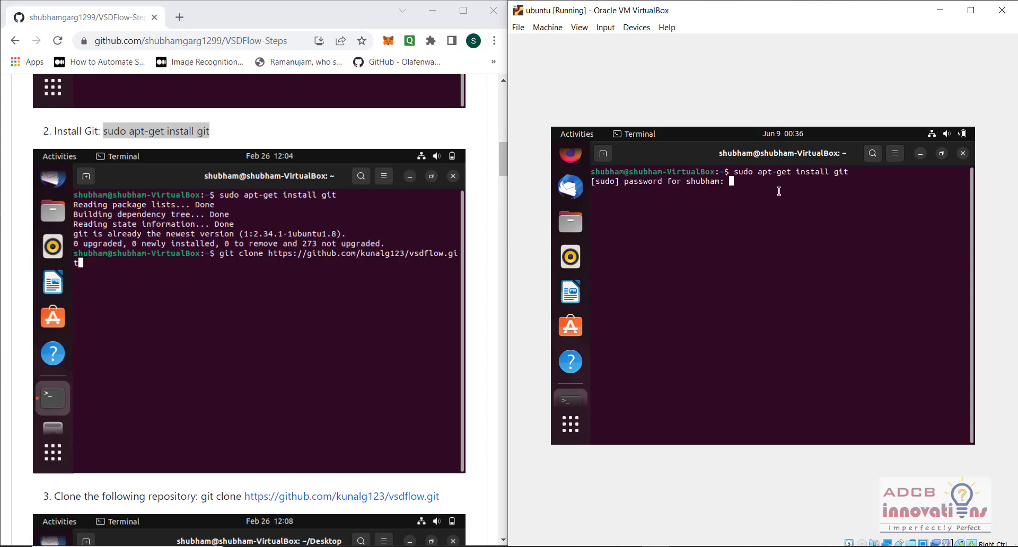
key(Return)
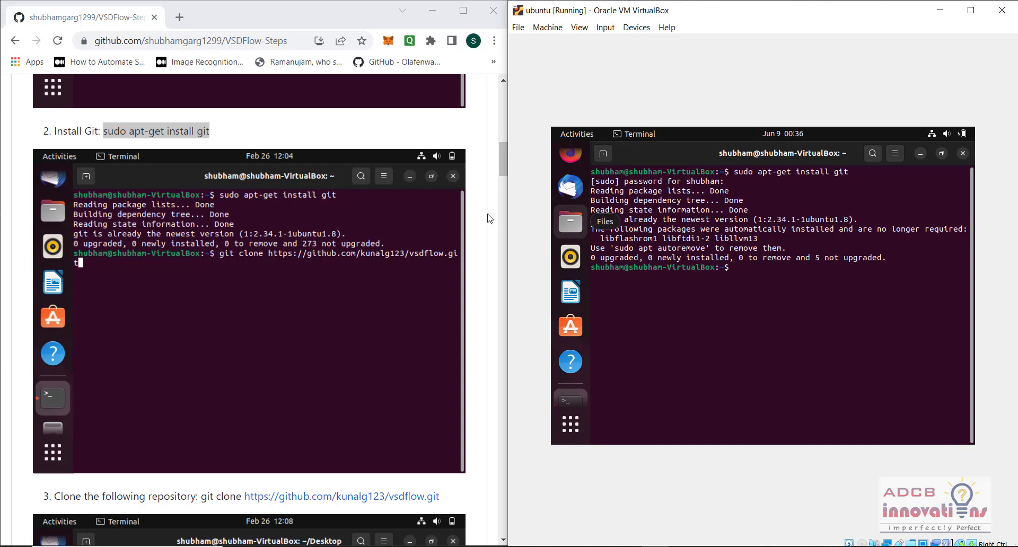
Examine the README's git clone command for the kunalg123/vsdflow repository
drag(501, 154, 499, 179)
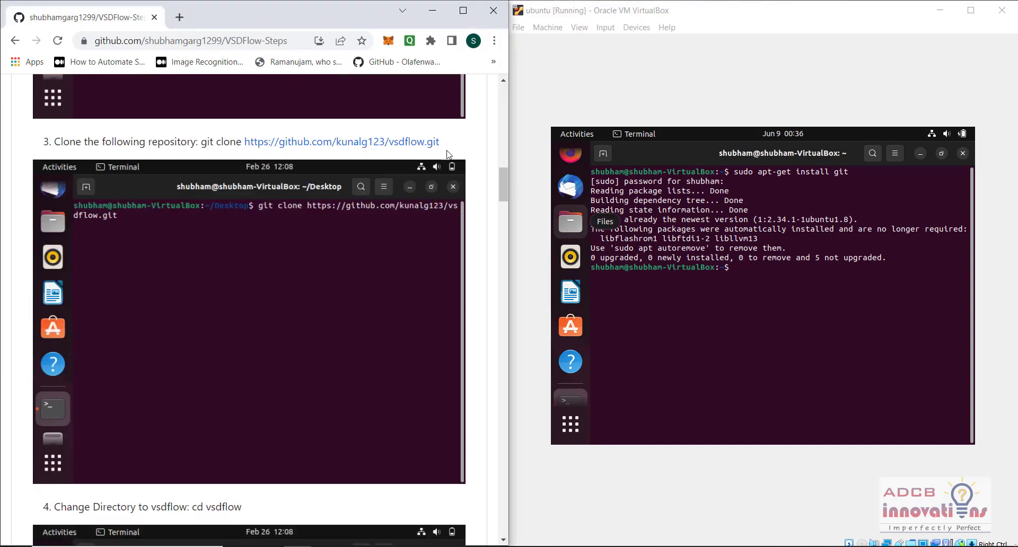
drag(444, 151, 201, 130)
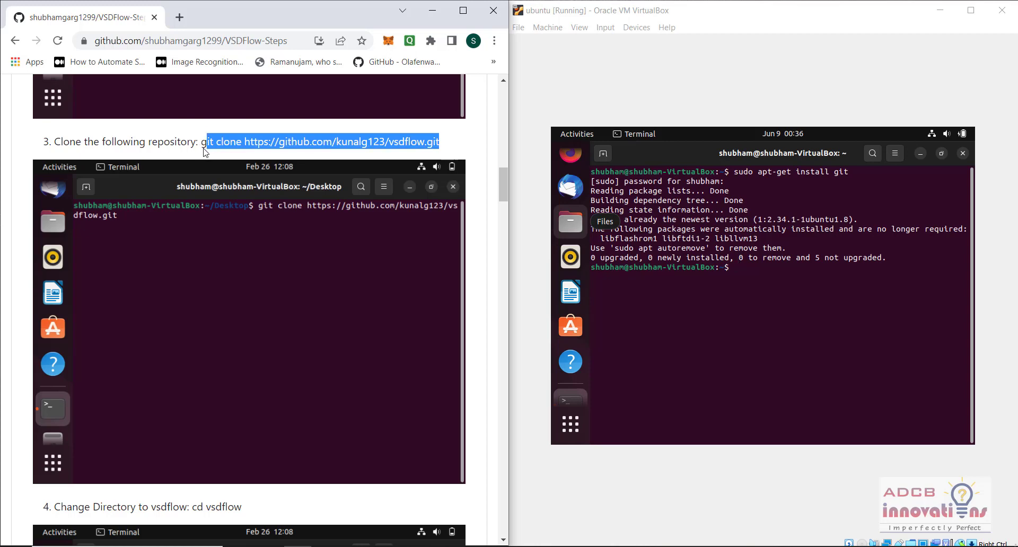
click(258, 154)
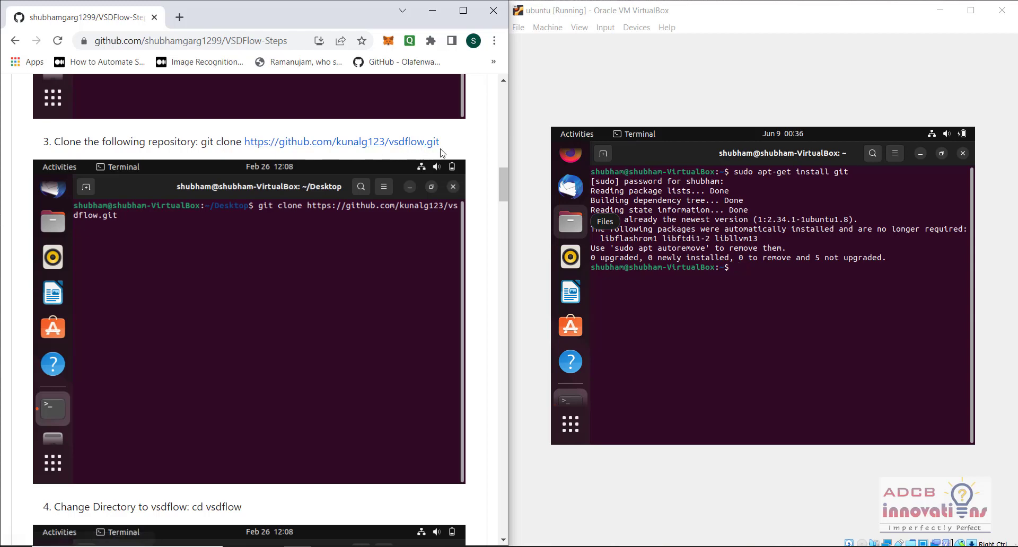
Change the terminal's working directory to vsdflow with "cd vsdflow", as described in the README's fourth step
drag(505, 181, 504, 202)
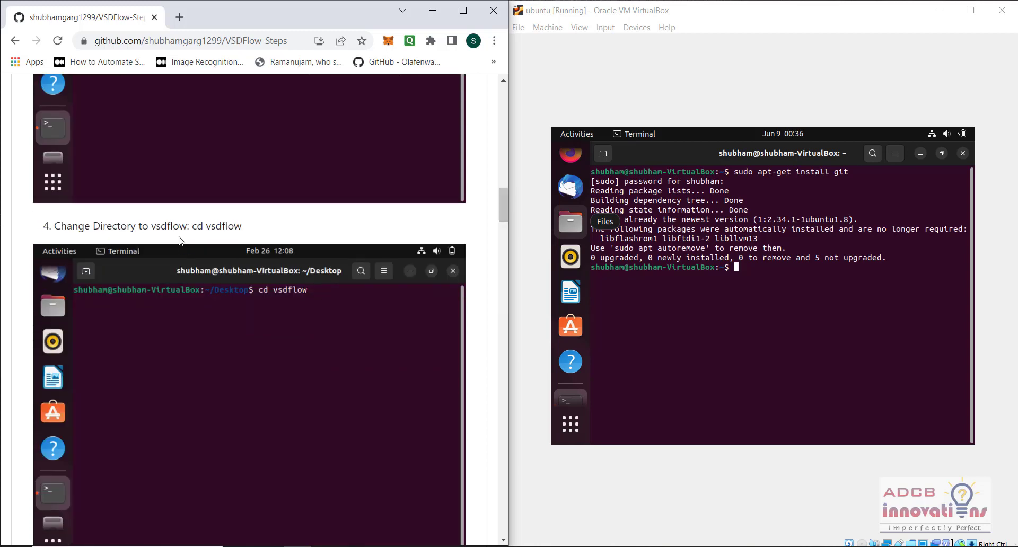
click(717, 296)
text(cd vsdflow)
key(Return)
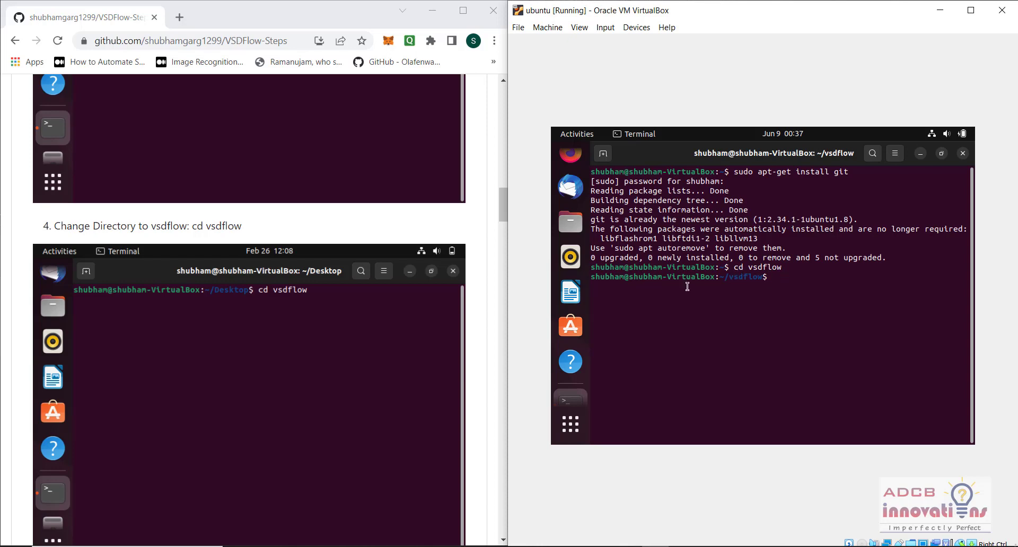
List the contents of the vsdflow directory with "ls" and examine the listed items
drag(501, 205, 498, 236)
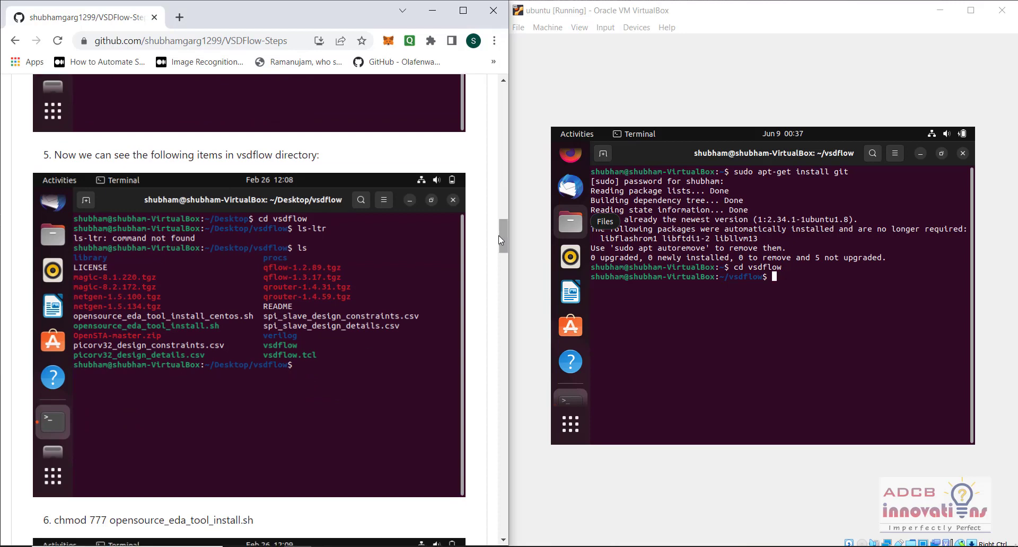
click(782, 295)
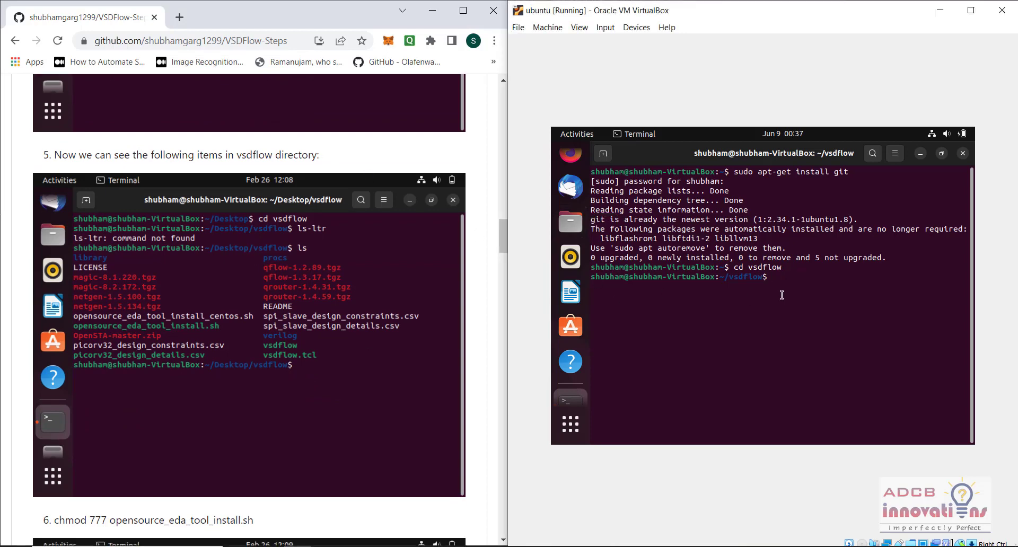
text(ls)
key(Return)
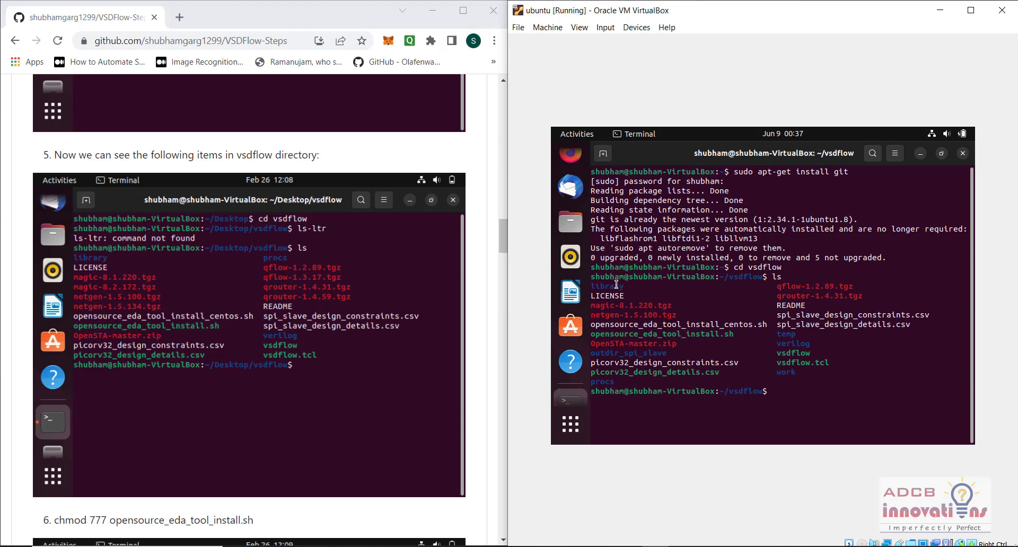
drag(616, 285, 876, 399)
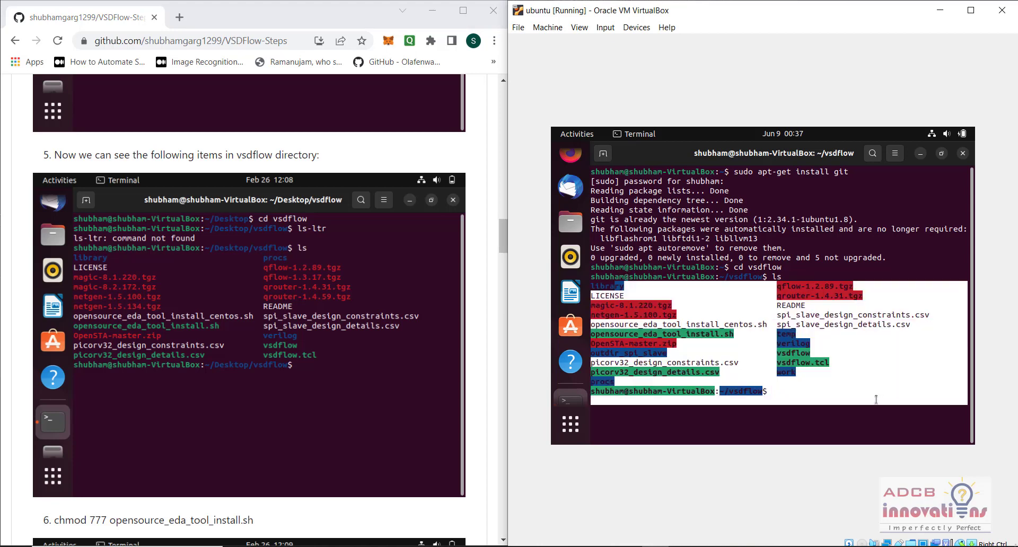
click(812, 394)
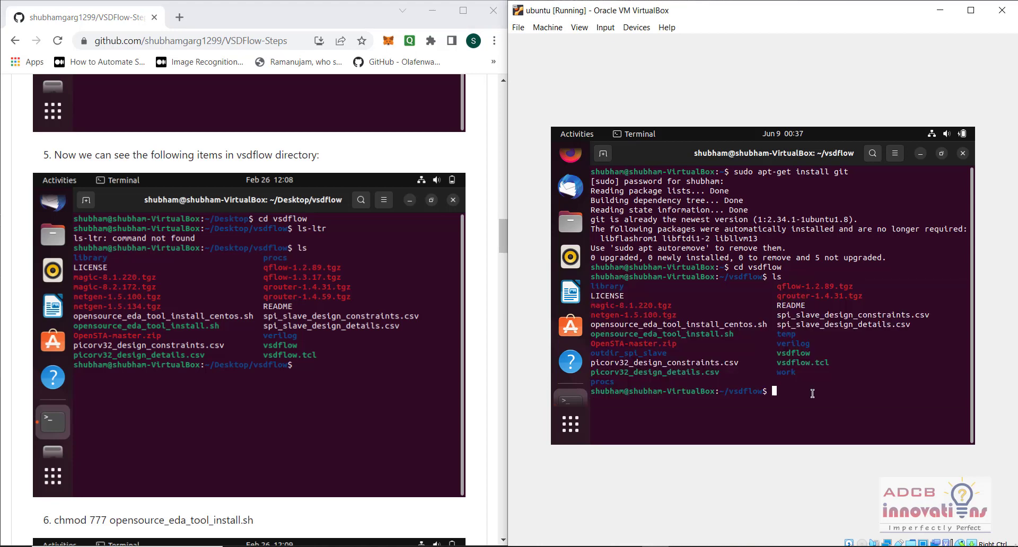
Examine the README's "chmod 777 opensource_eda_tool_install.sh" command and locate that script in the terminal's directory listing
drag(500, 236, 498, 266)
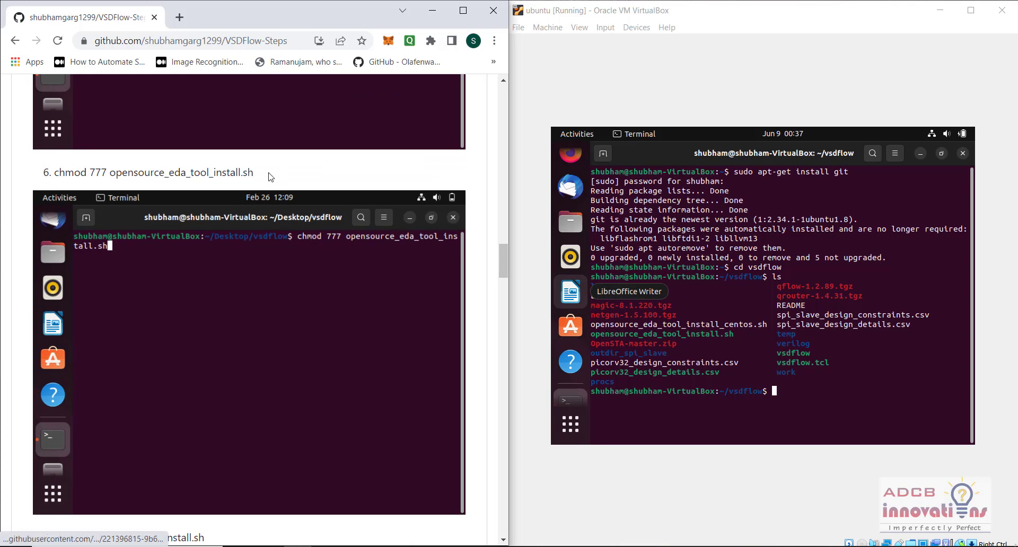
triple_click(56, 173)
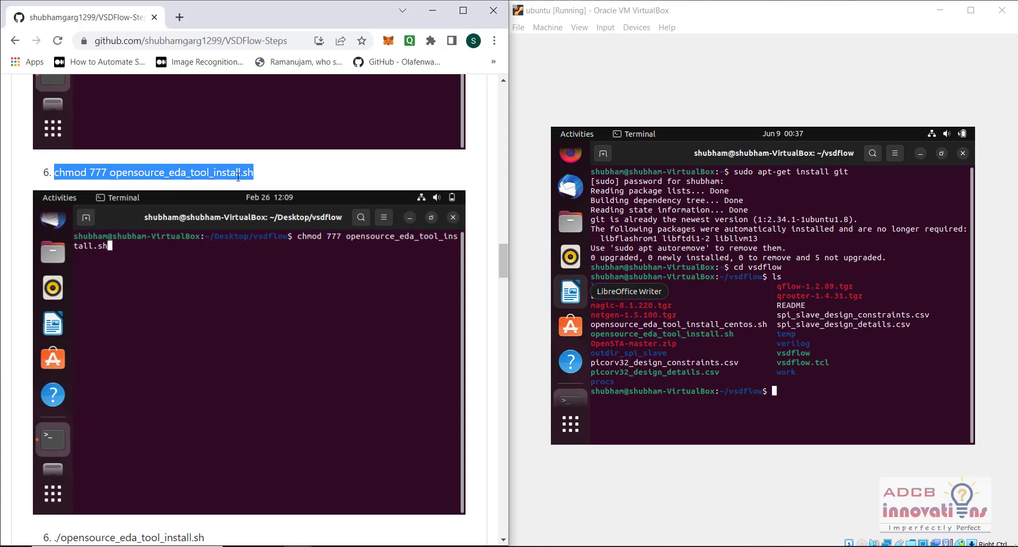
click(760, 385)
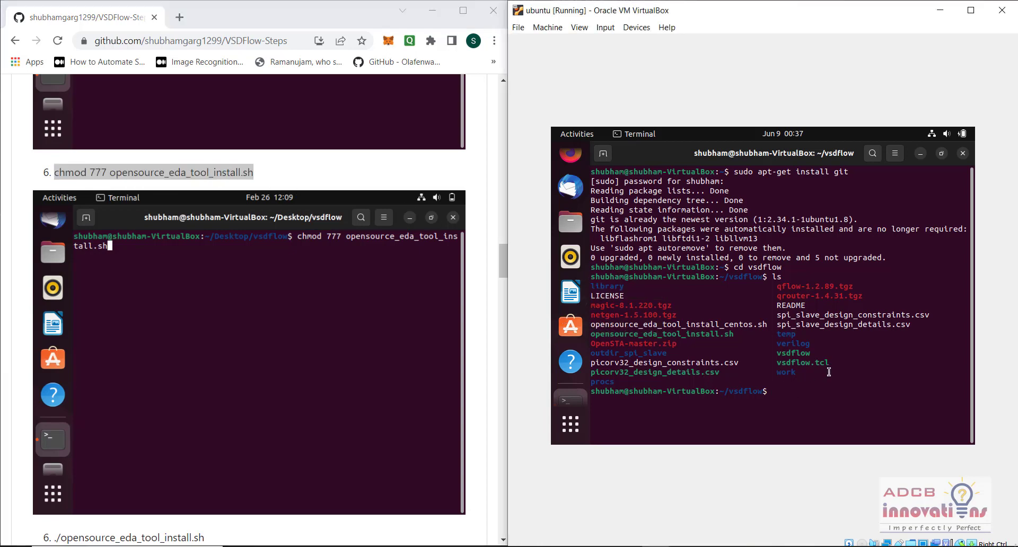
drag(737, 334, 592, 333)
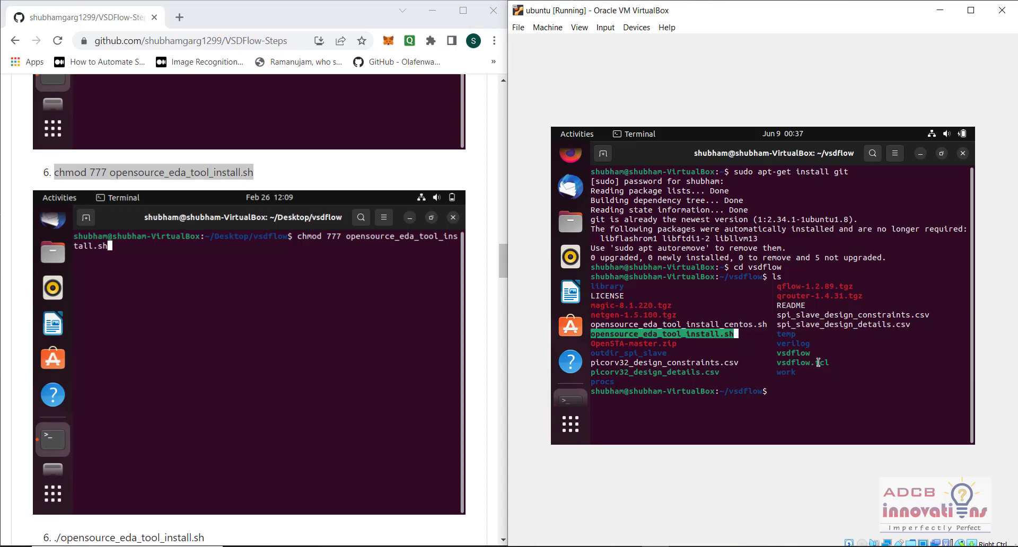
click(593, 334)
Examine the README's "./opensource_eda_tool_install.sh" step, its sample installation output and the list of installed tools
drag(500, 253, 501, 283)
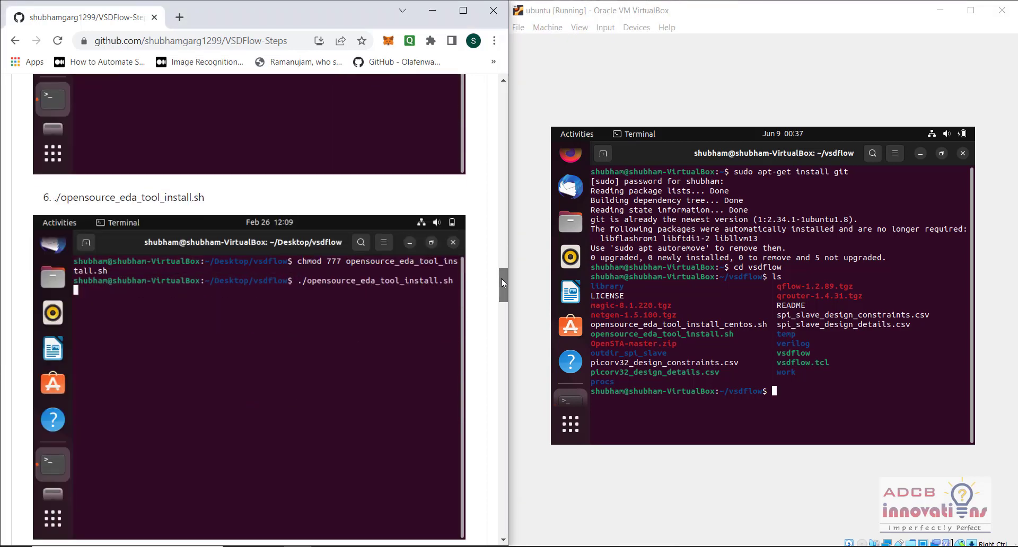
drag(207, 200, 54, 204)
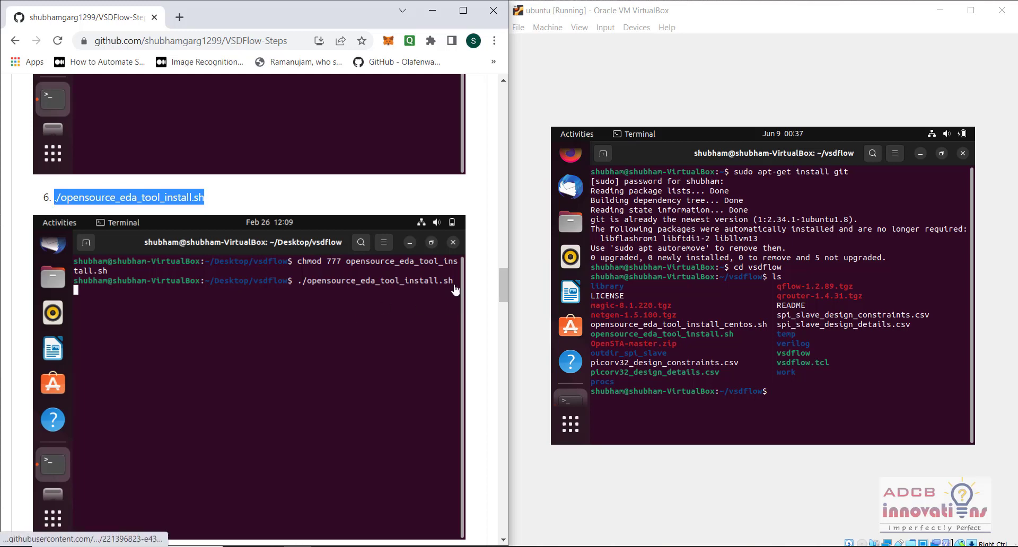
drag(499, 288, 500, 323)
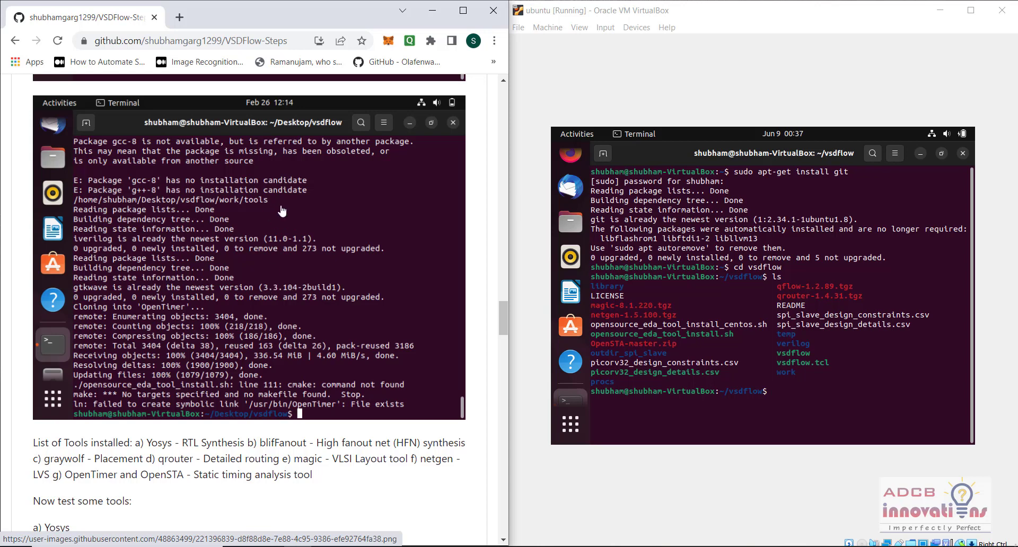
Highlight the opensource_eda_tool_install.sh script in the terminal's listing of the vsdflow directory
drag(748, 343, 591, 336)
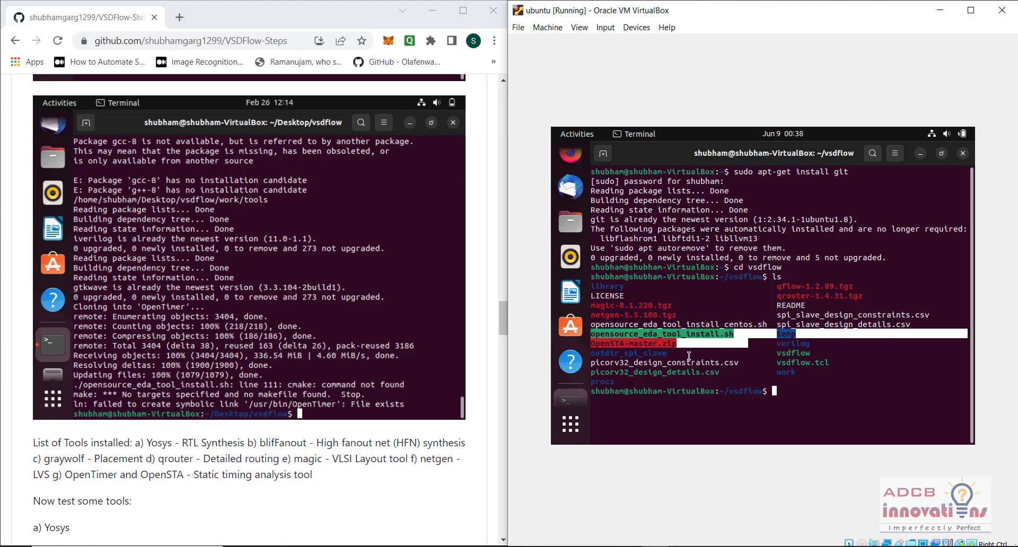
click(720, 356)
drag(748, 334, 591, 336)
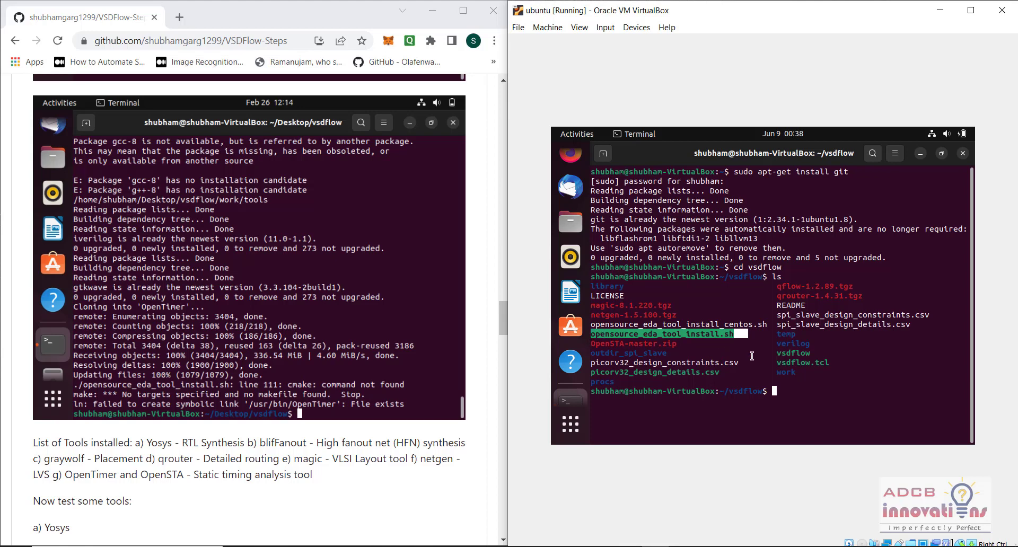
Examine the README's list of installed tools, from Yosys and blifFanout through OpenTimer and OpenSTA
drag(500, 318, 500, 327)
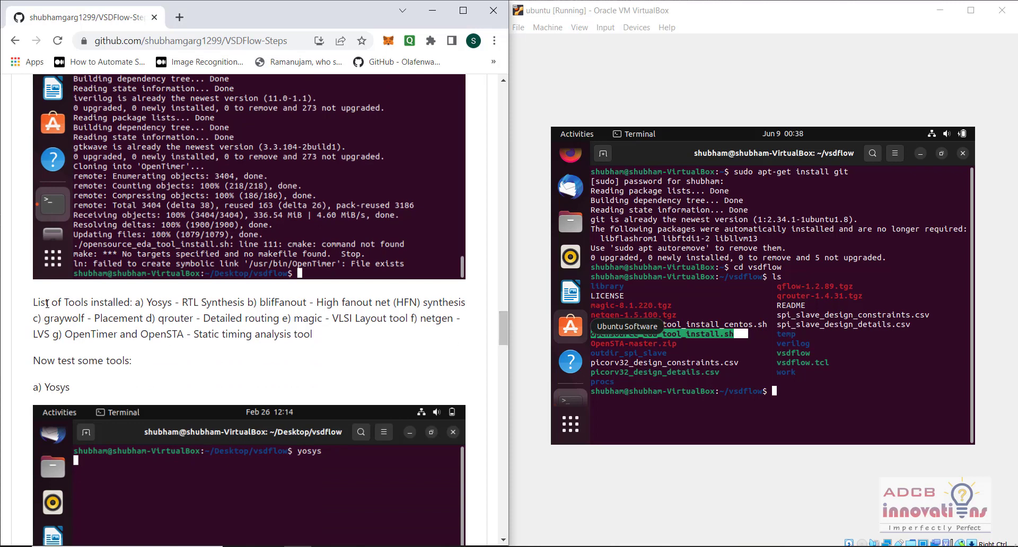
drag(147, 302, 316, 304)
drag(304, 304, 434, 307)
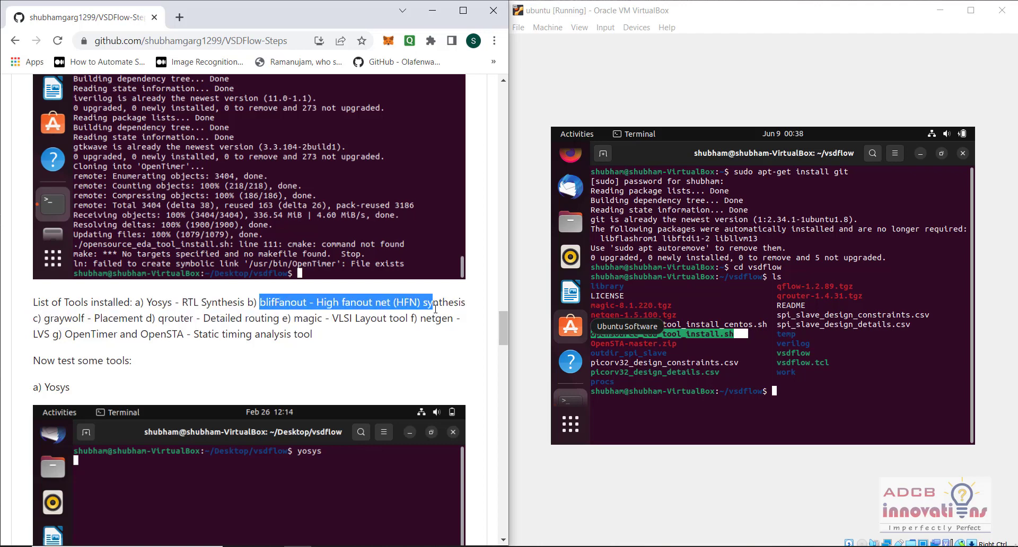
drag(51, 317, 212, 318)
click(264, 324)
drag(312, 317, 283, 336)
Test the Yosys installation by running "yosys" in the virtual machine's terminal, as shown in the README's Yosys section
drag(501, 331, 501, 353)
click(782, 336)
text(yosys)
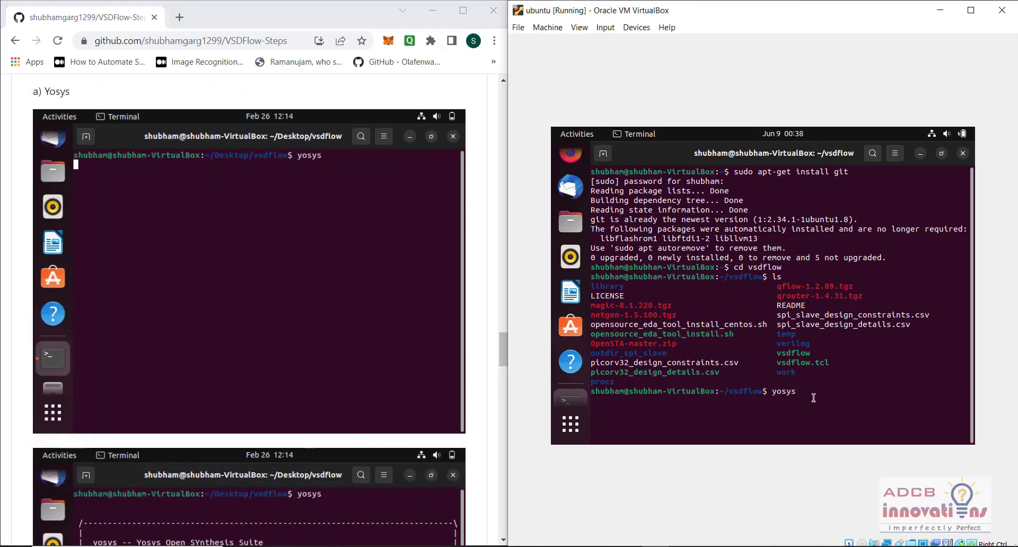
key(Return)
Examine the README's sample Yosys output and its Magic test section, and switch back to the virtual machine
click(501, 373)
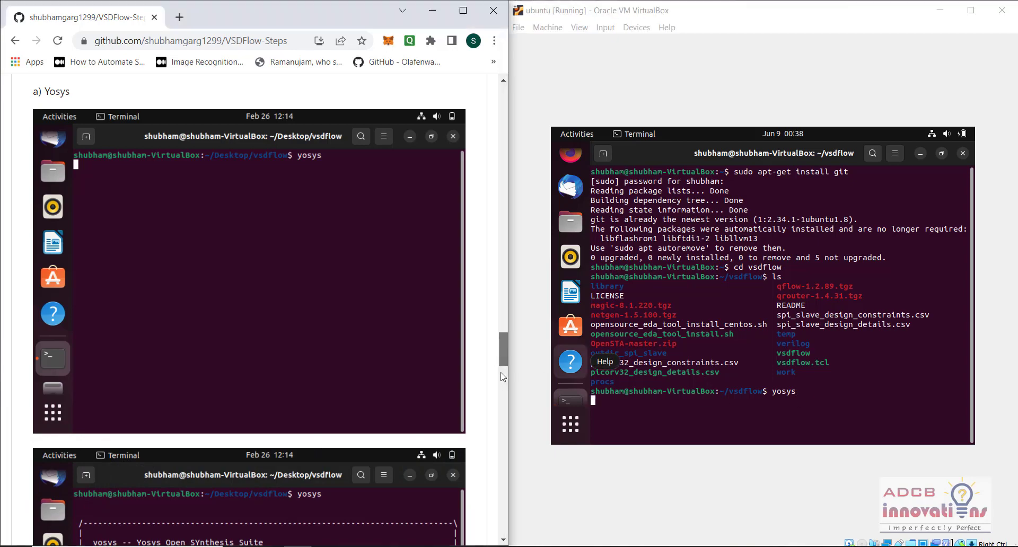
scroll(502, 366, down, 5)
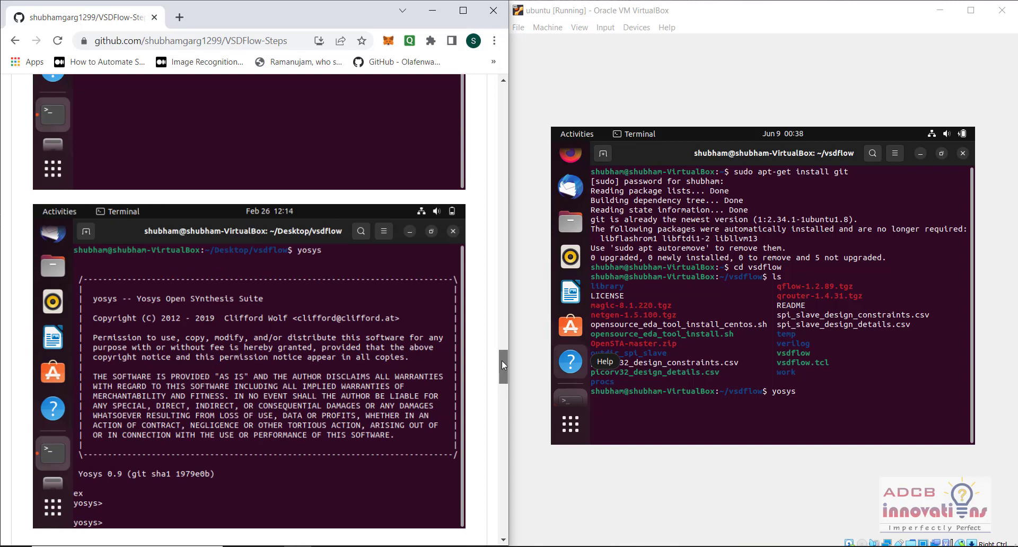
scroll(502, 360, down, 5)
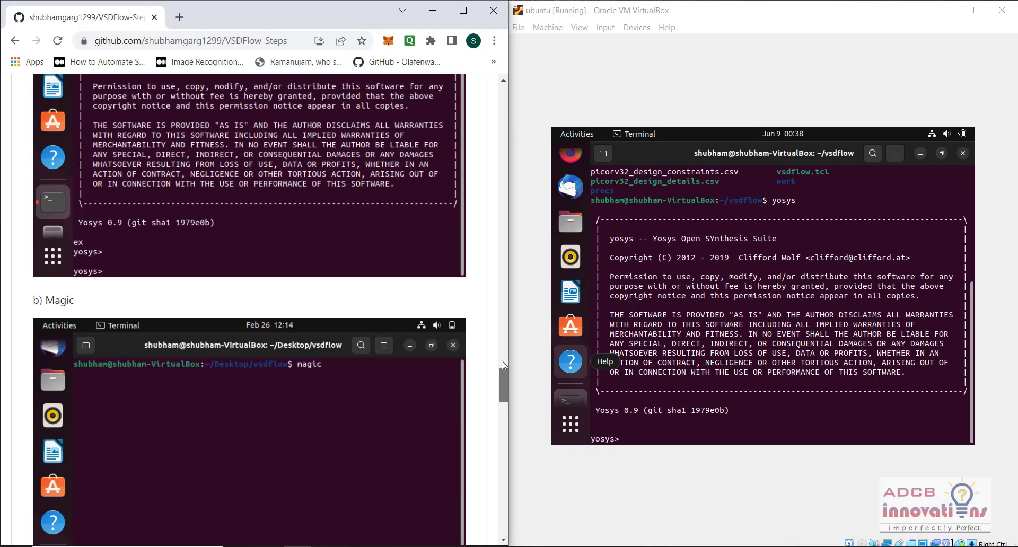
scroll(504, 365, down, 1)
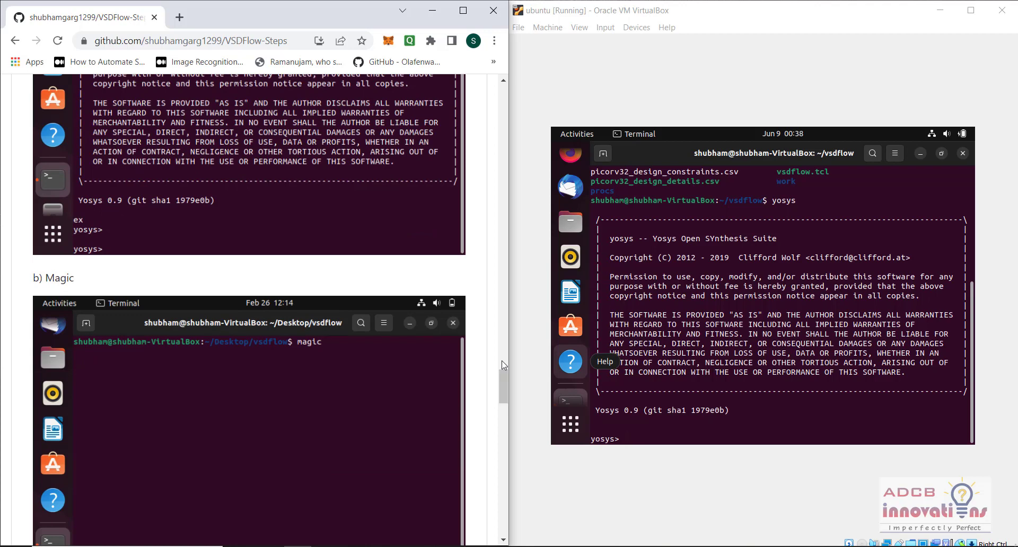
key(alt+Tab)
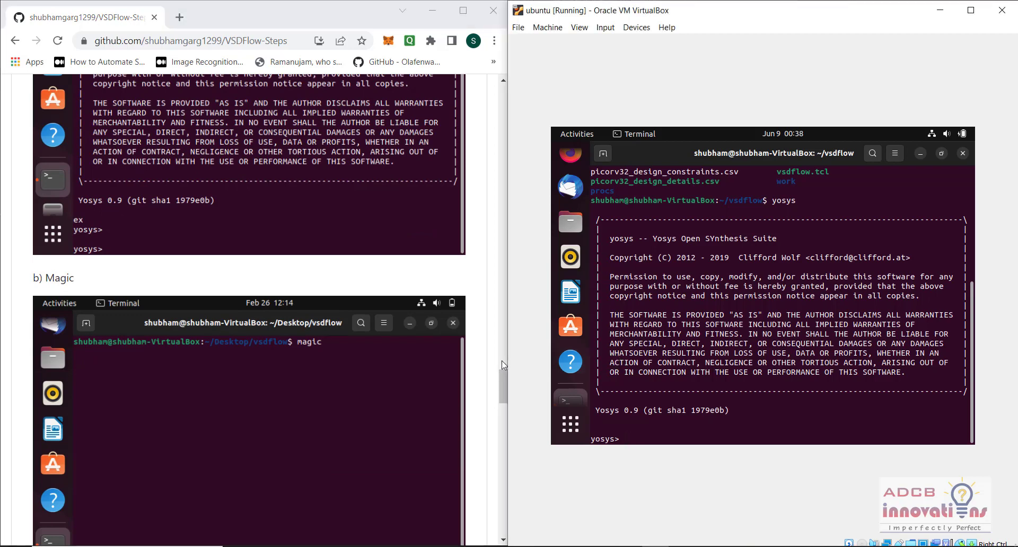
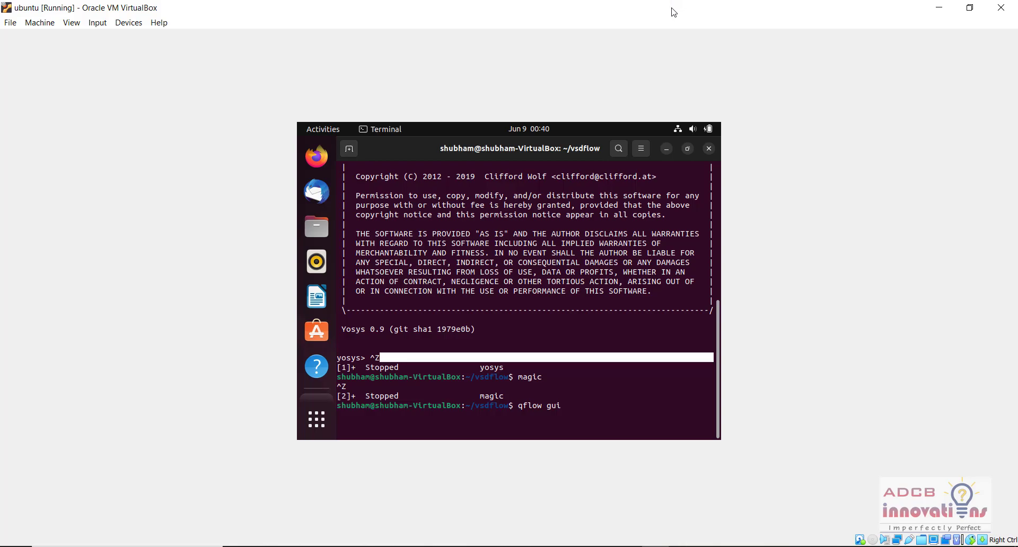
Dock the VirtualBox window beside the README browser window and extend it to the full screen height
double_click(672, 10)
drag(671, 9, 1015, 2)
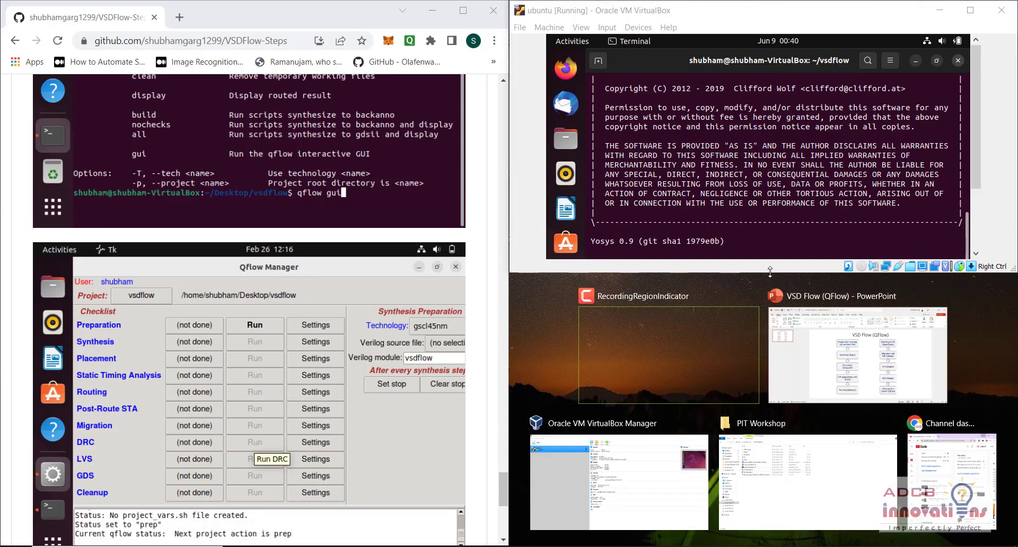
click(770, 272)
drag(778, 272, 771, 544)
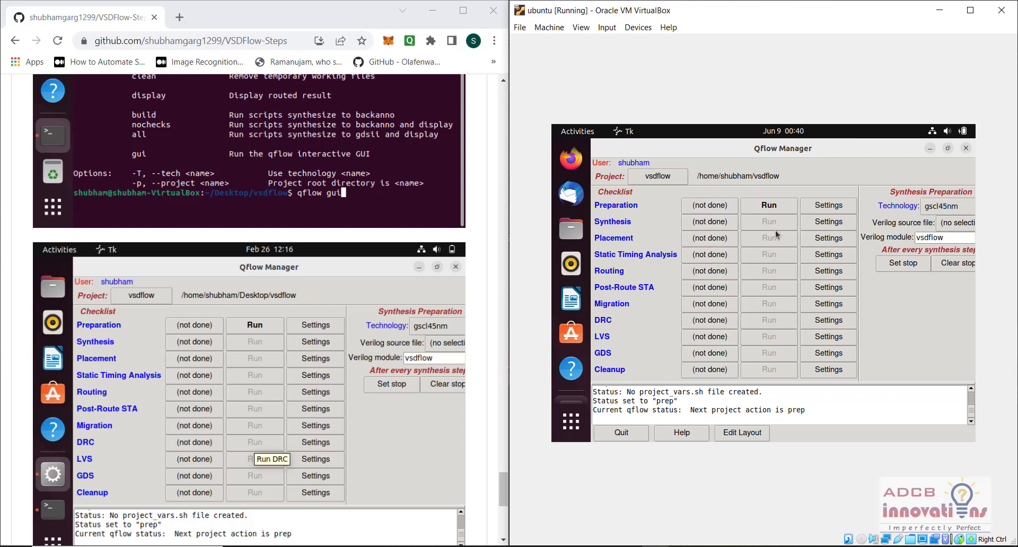
Look at Qflow Manager's Verilog source file chooser, close it without a selection, and compare the manager with the README's screenshot
click(955, 223)
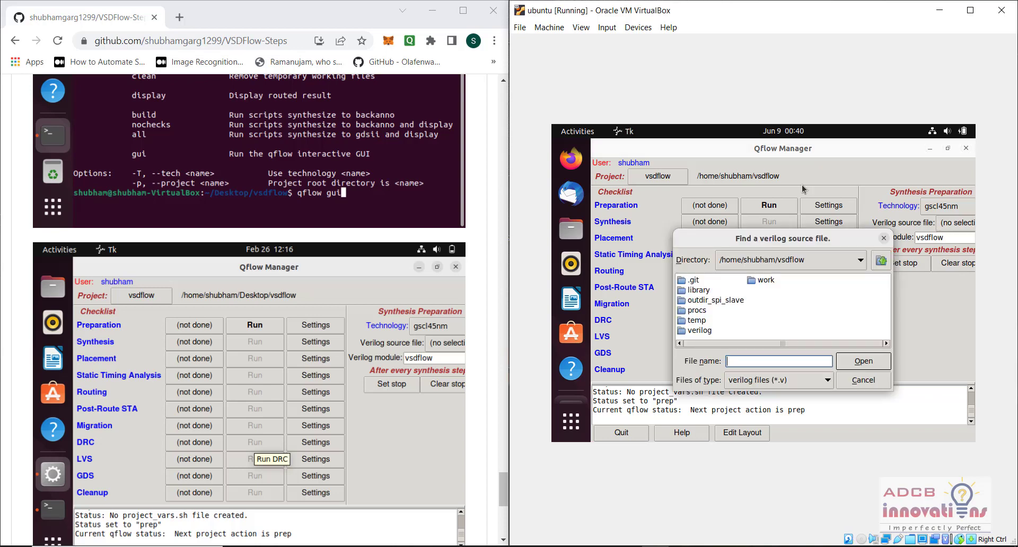
click(883, 238)
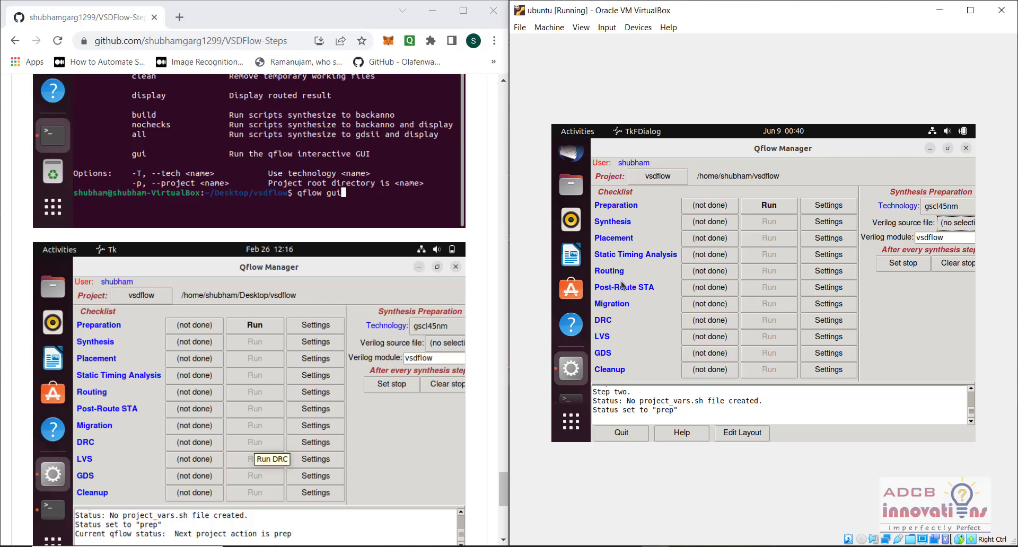
mouse_move(502, 487)
mouse_down()
mouse_move(501, 501)
mouse_move(501, 488)
mouse_up()
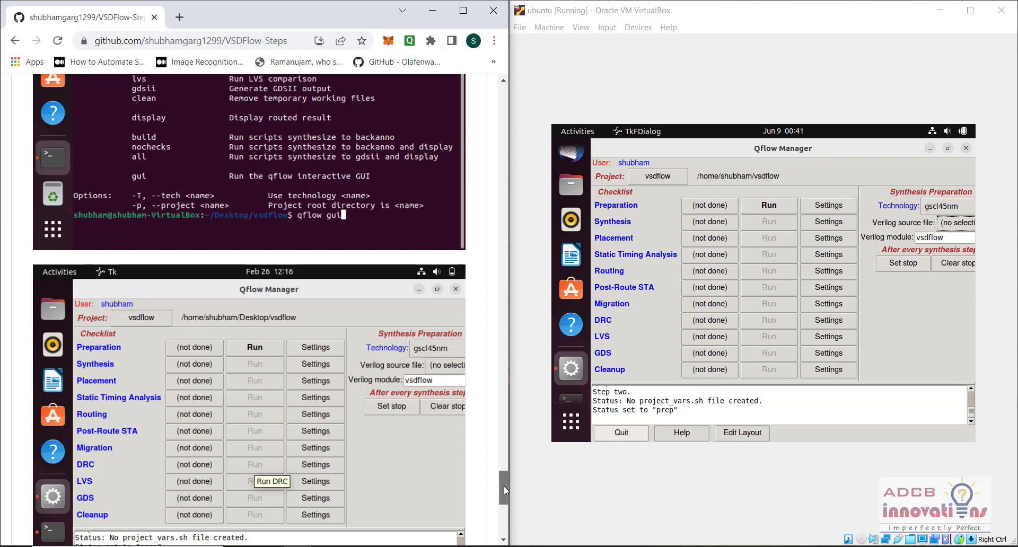
drag(504, 486, 504, 491)
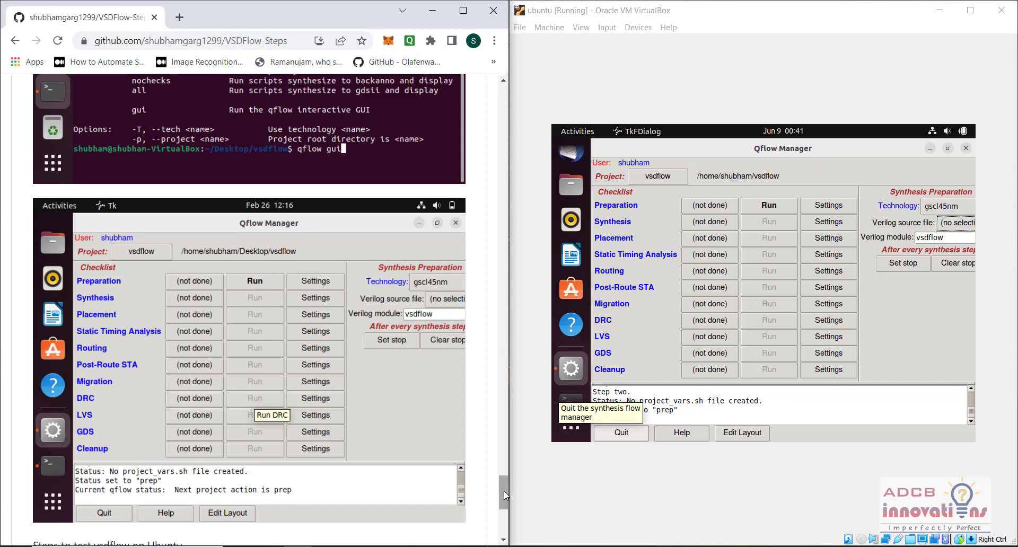
click(633, 228)
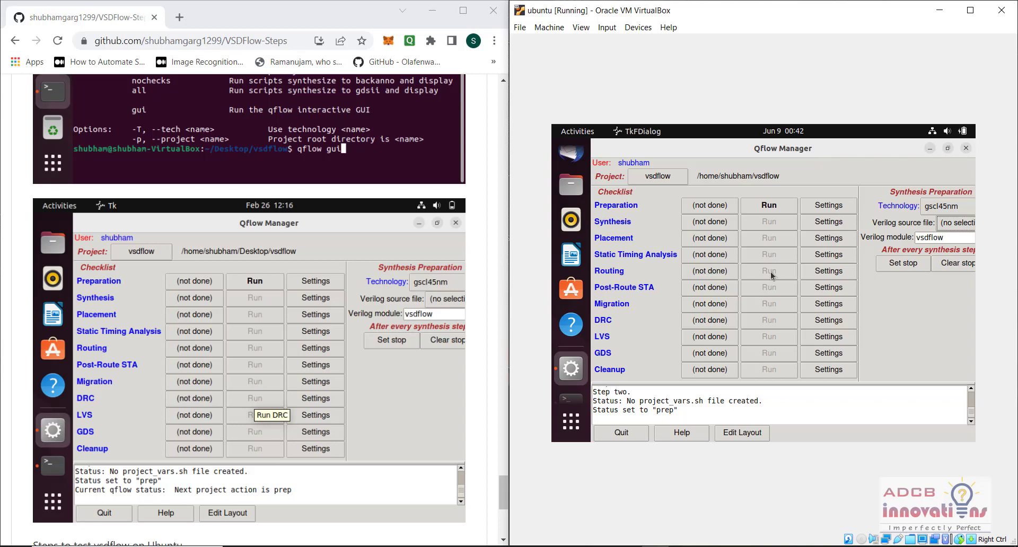
Examine the Qflow Manager settings for routing, placement, preparation, Post-Route STA, migration, LVS, cleanup, static timing analysis and synthesis
click(823, 272)
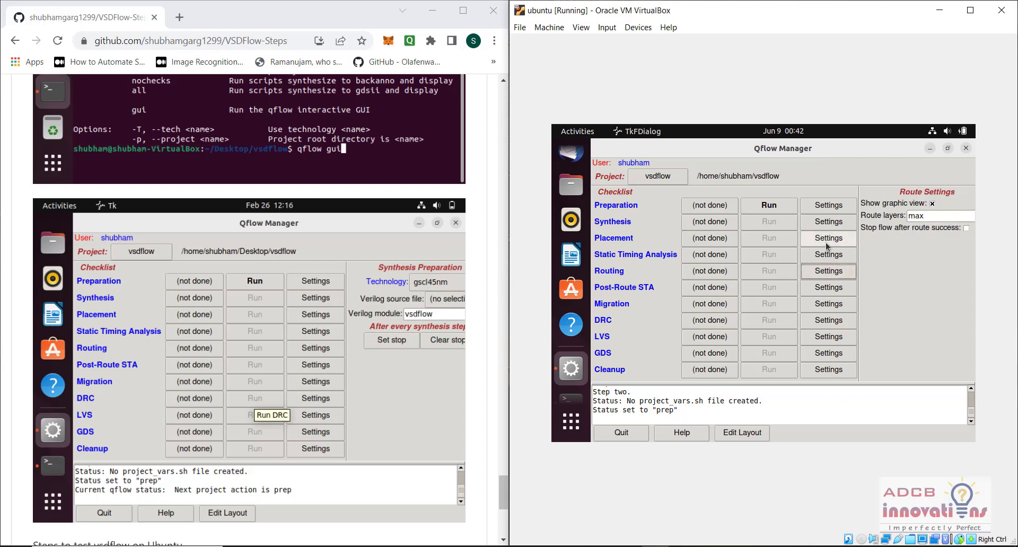
click(826, 244)
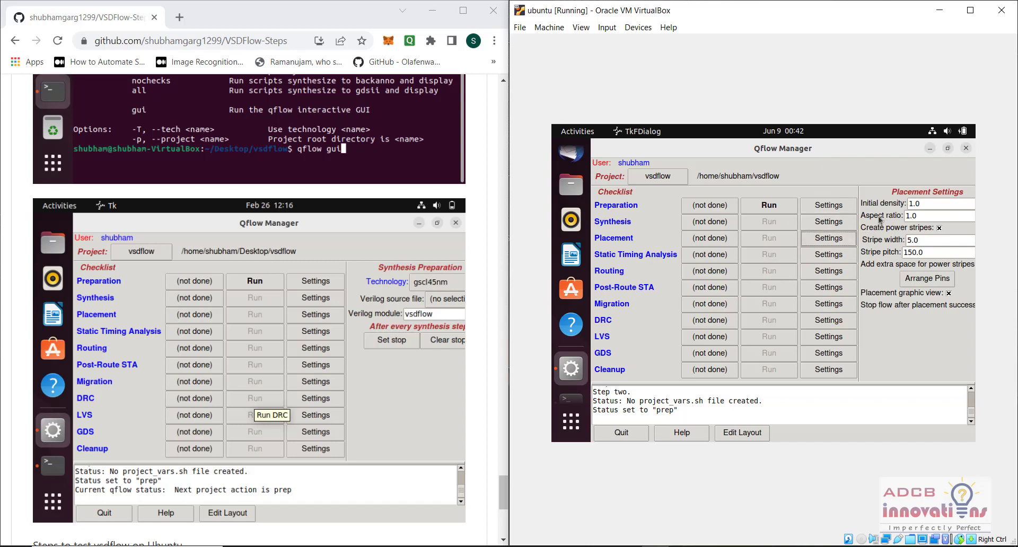
click(829, 205)
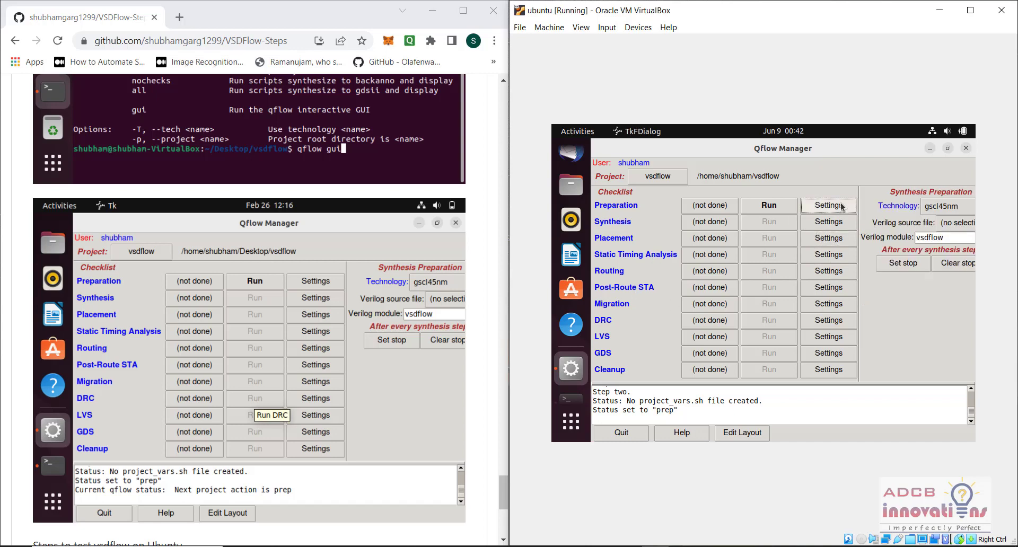
click(820, 289)
click(835, 305)
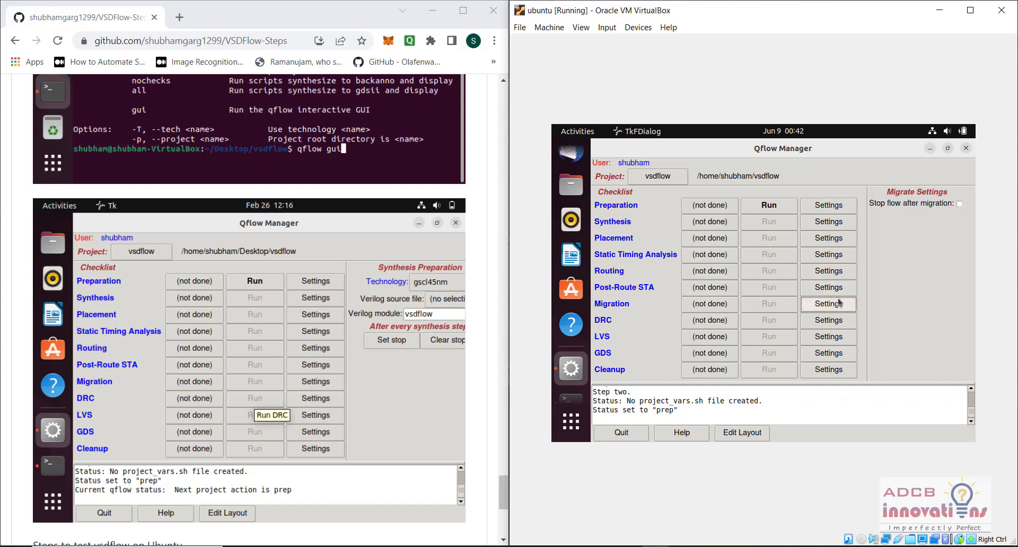
click(824, 342)
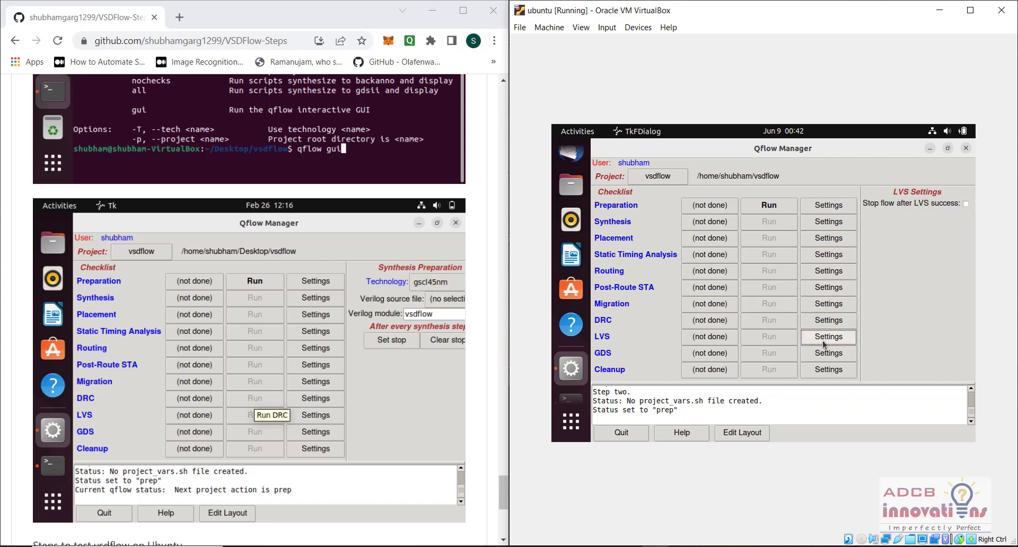
click(828, 370)
click(827, 255)
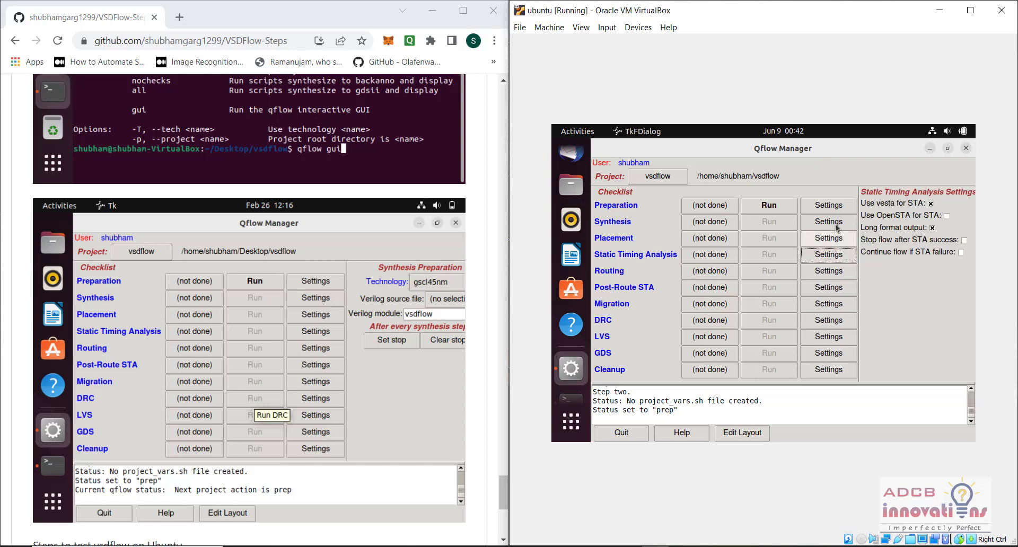
click(830, 221)
click(834, 205)
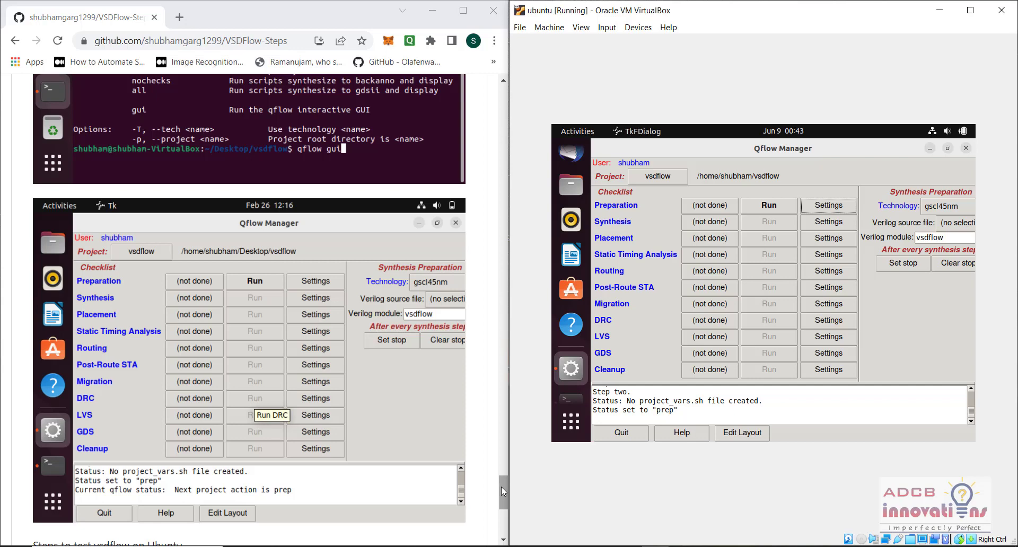
Examine the full GitHub address of the VSDFlow-Steps repository through to its end
click(241, 39)
click(241, 40)
click(233, 41)
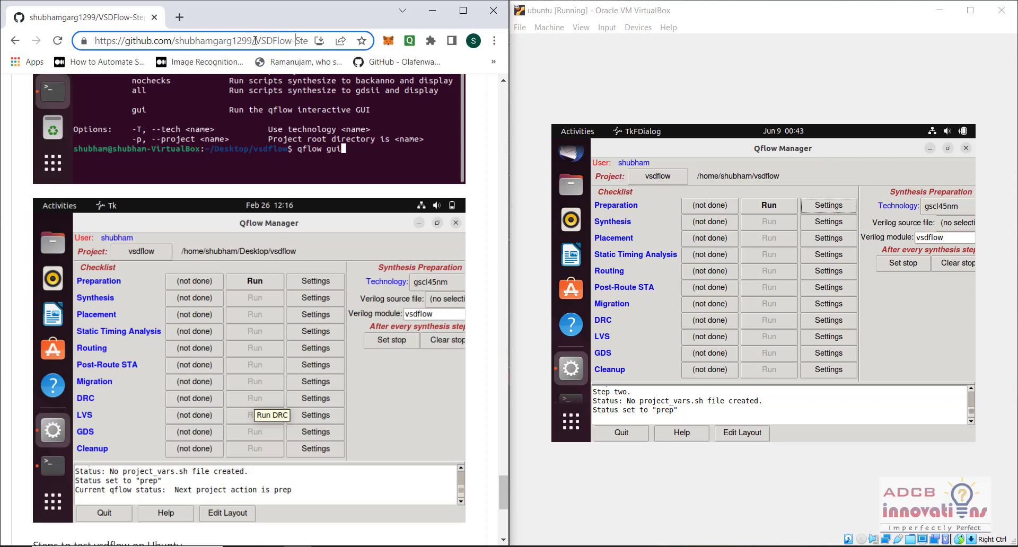
key(Right)
key(Right)
key(Right)
key(Right)
key(Right)
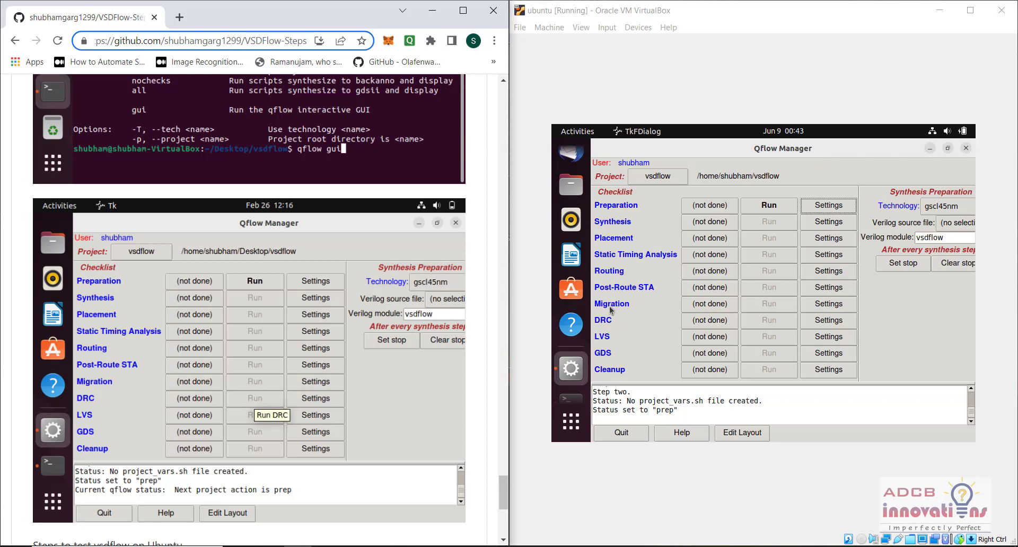